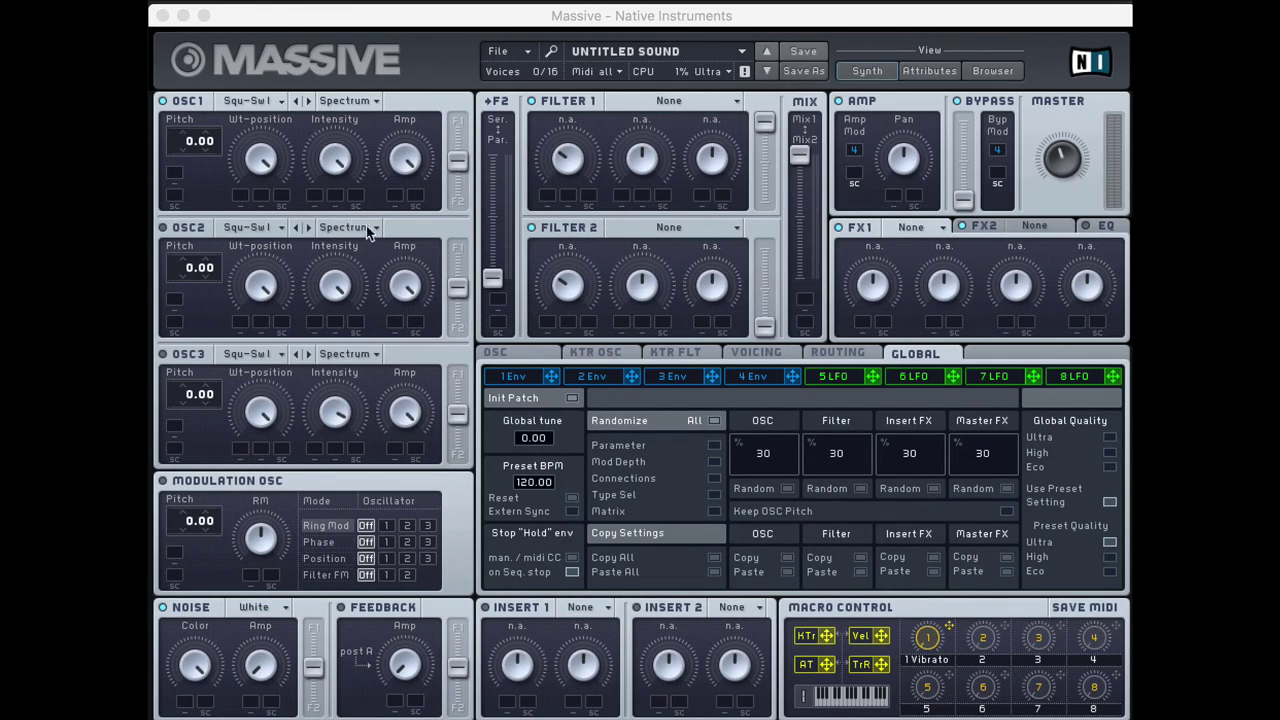
- Toggle the oscillator power switches: OSC3 off, OSC2 on, OSC1 off
left_click(180, 229)
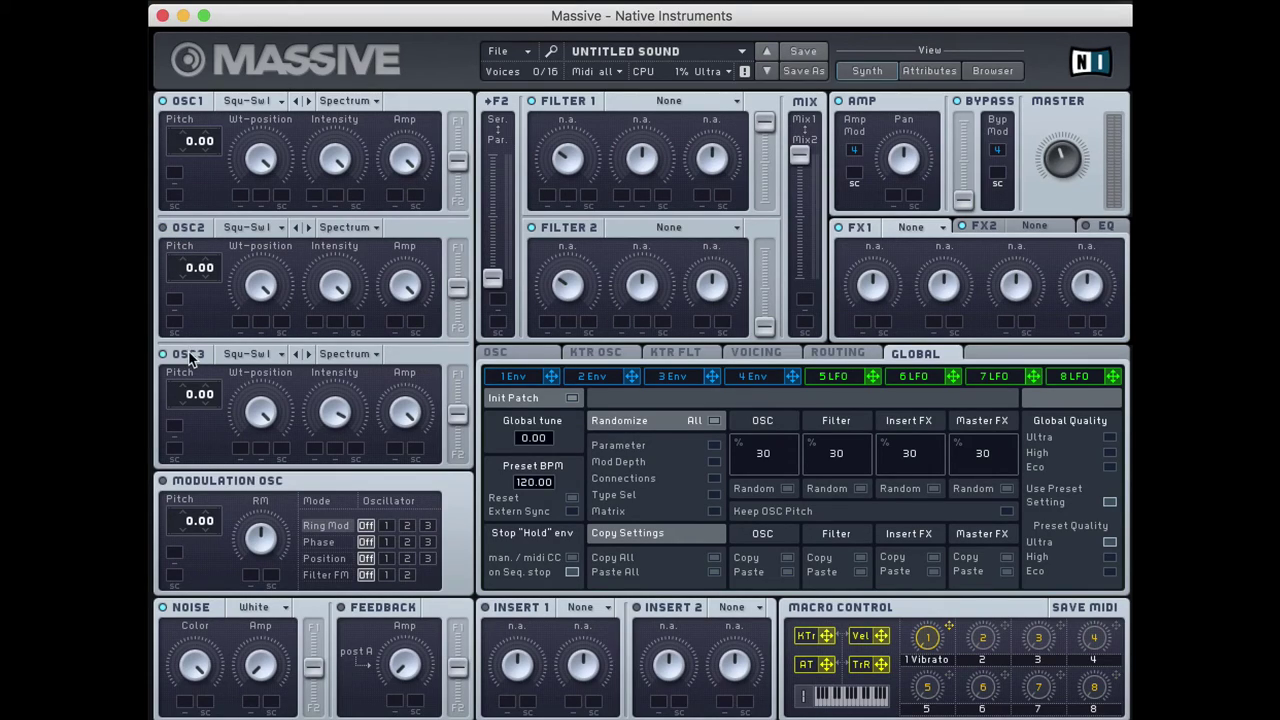
left_click(190, 357)
left_click(188, 230)
left_click(197, 104)
- Keep OSC1 on Squ-Sw I, dismiss the File menu unused, and lower OSC1's Intensity
left_click(272, 102)
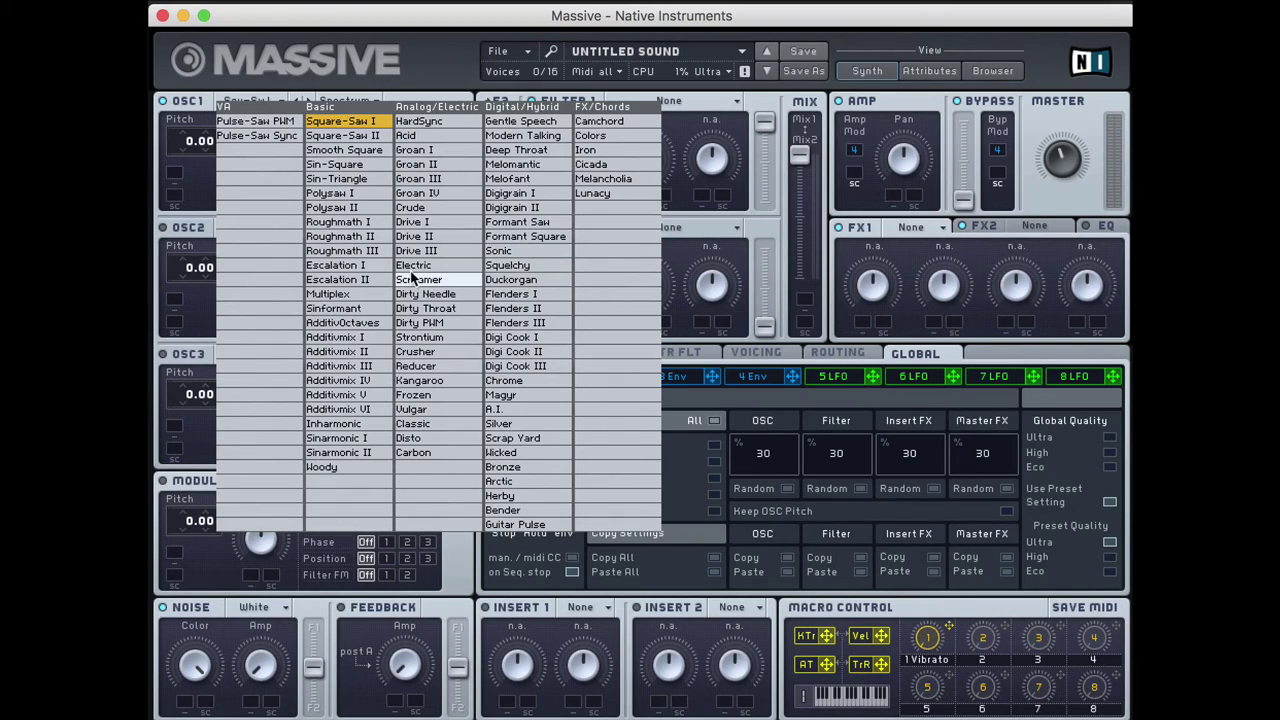
left_click(350, 123)
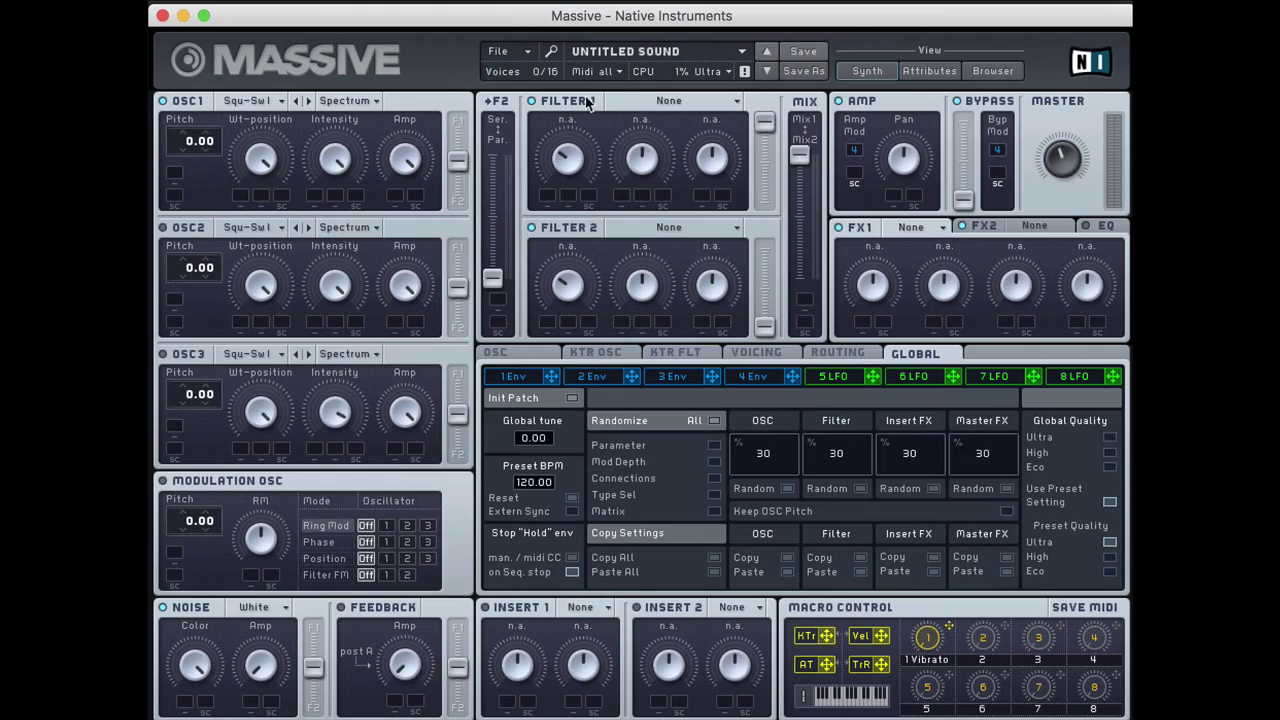
left_click(529, 52)
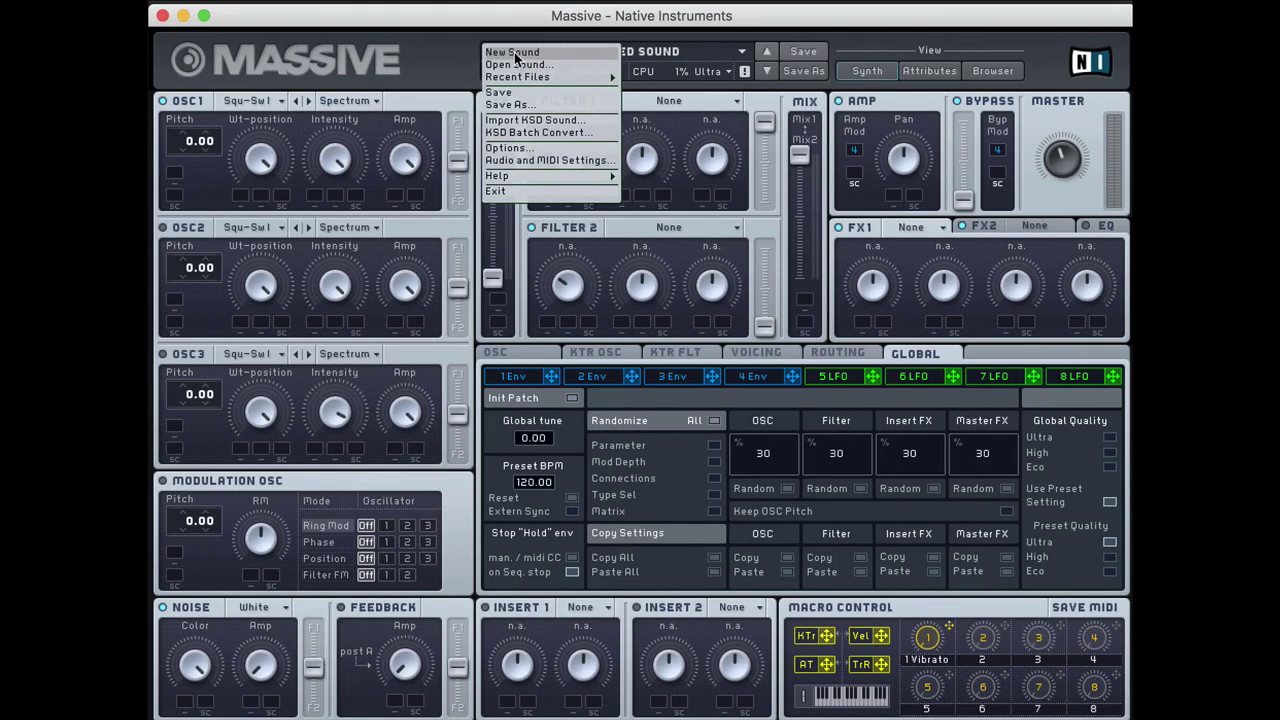
left_click(345, 60)
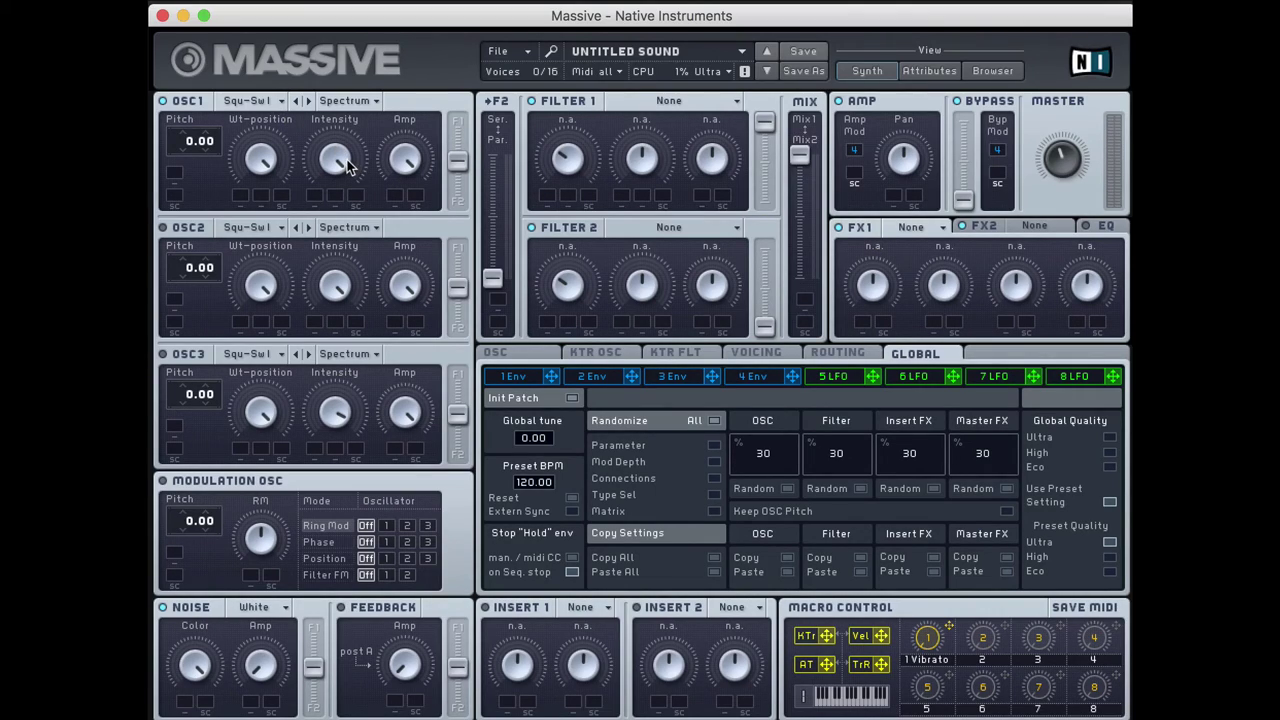
left_click_drag(354, 179, 322, 166)
- Reselect Spectrum for OSC1 and sweep its Intensity knob well down
left_click(353, 104)
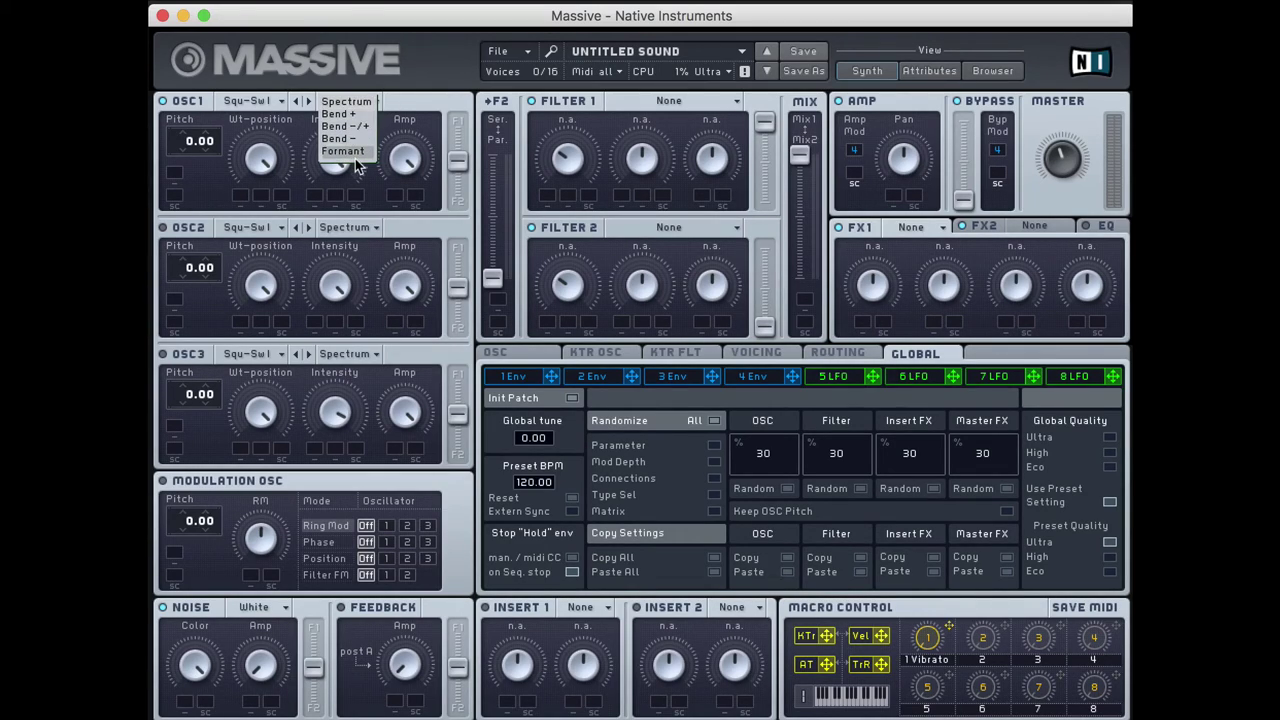
left_click(363, 99)
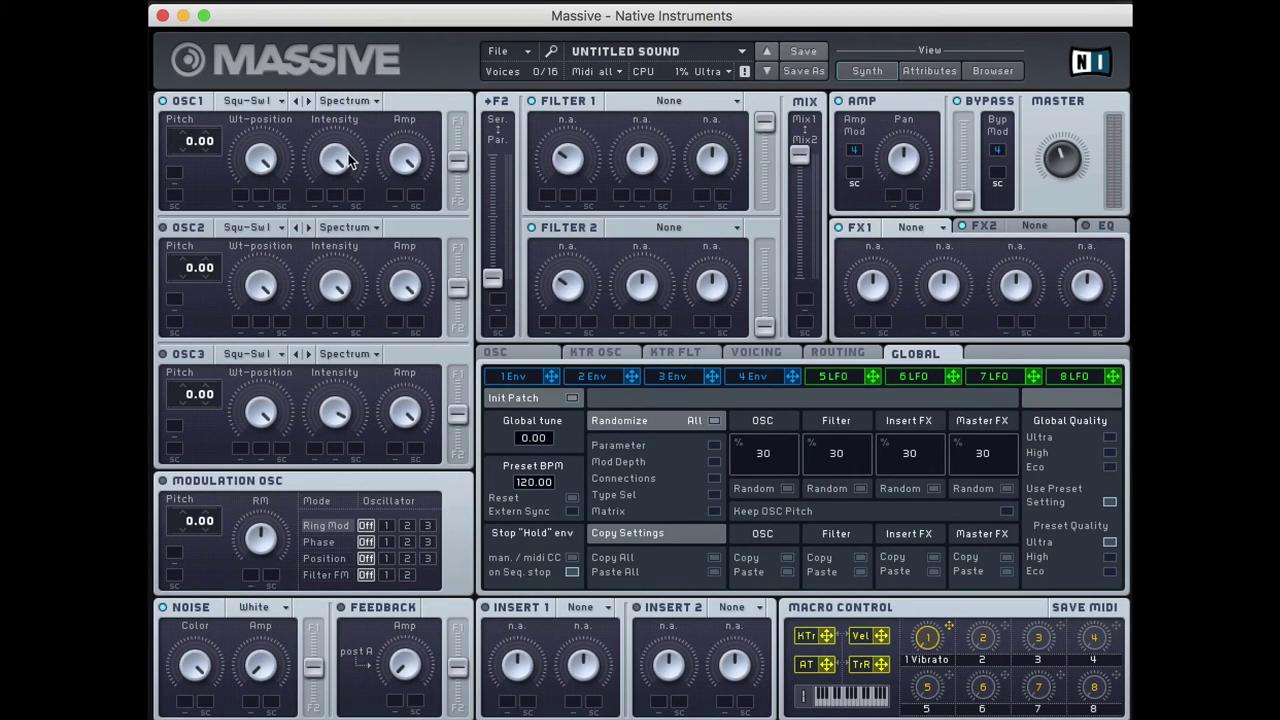
left_click_drag(344, 178, 356, 297)
left_click_drag(356, 297, 357, 356)
left_click(344, 102)
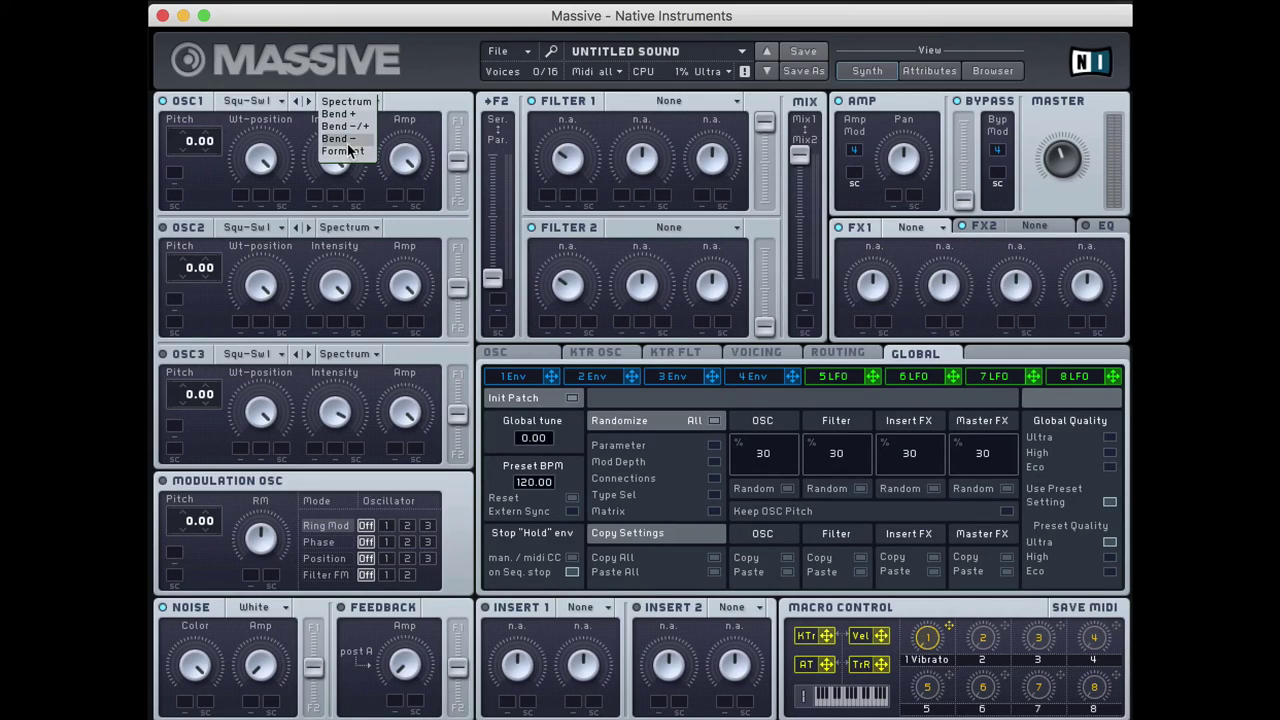
- Choose Bend + as OSC1's oscillator mode
left_click(342, 116)
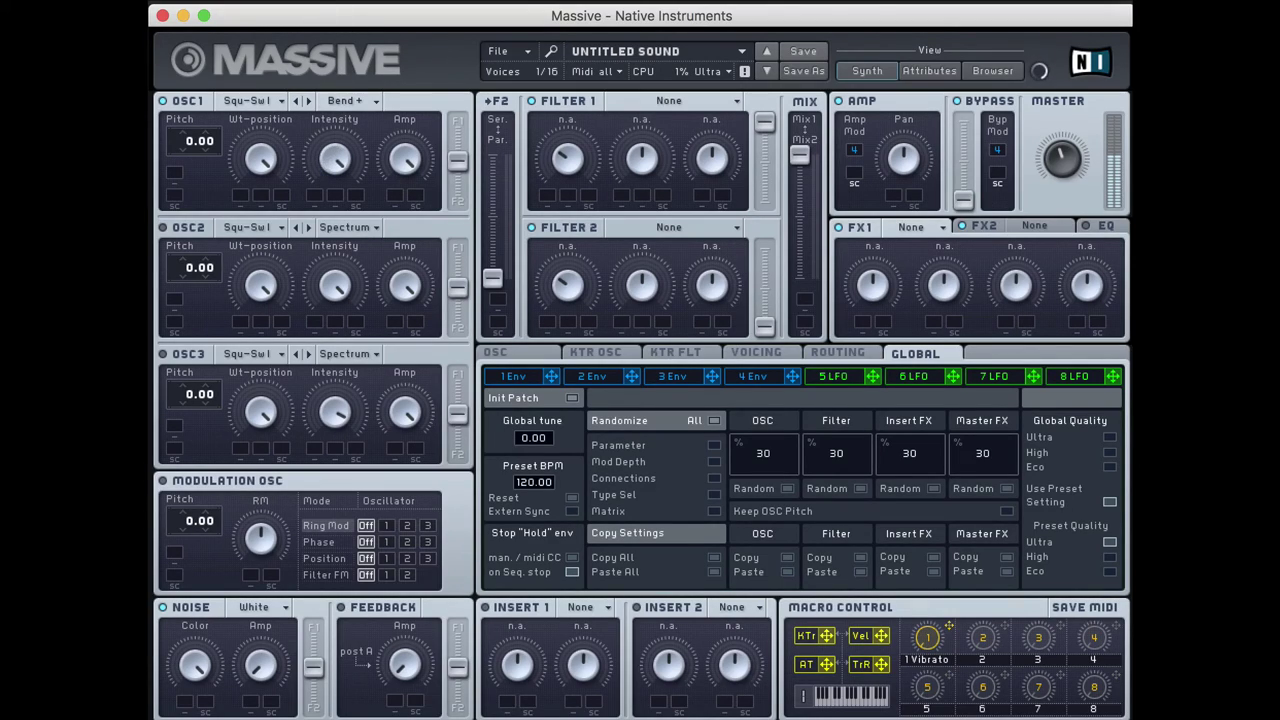
- Pick Electric from the Analog/Electric wavetable column for OSC1
left_click(276, 103)
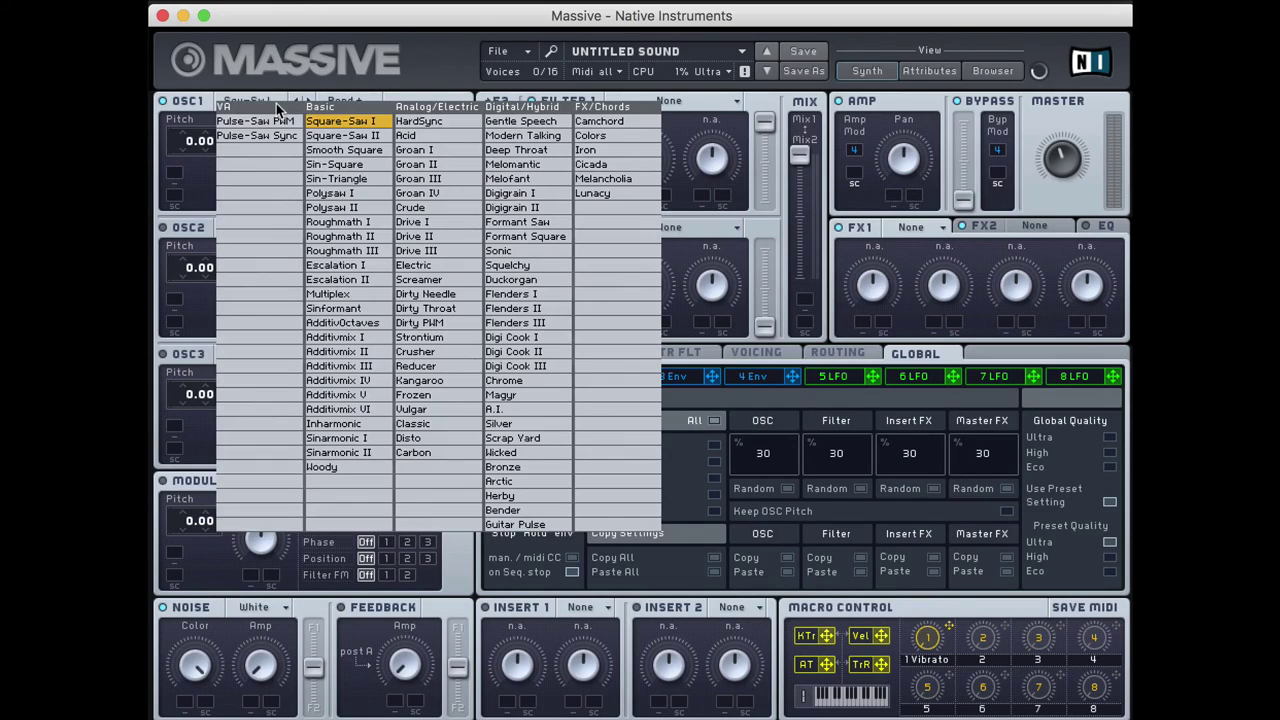
left_click(446, 268)
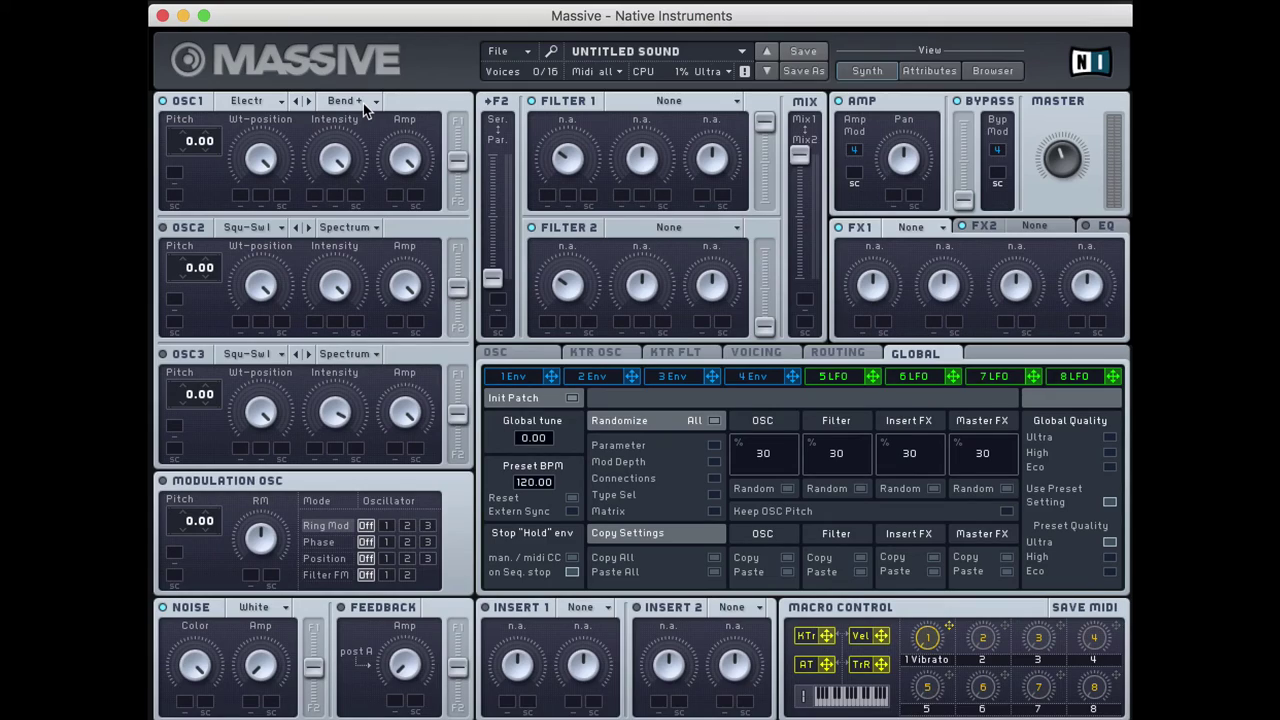
- Put the Electr oscillator in Bend - mode and drag its Intensity down
left_click(363, 103)
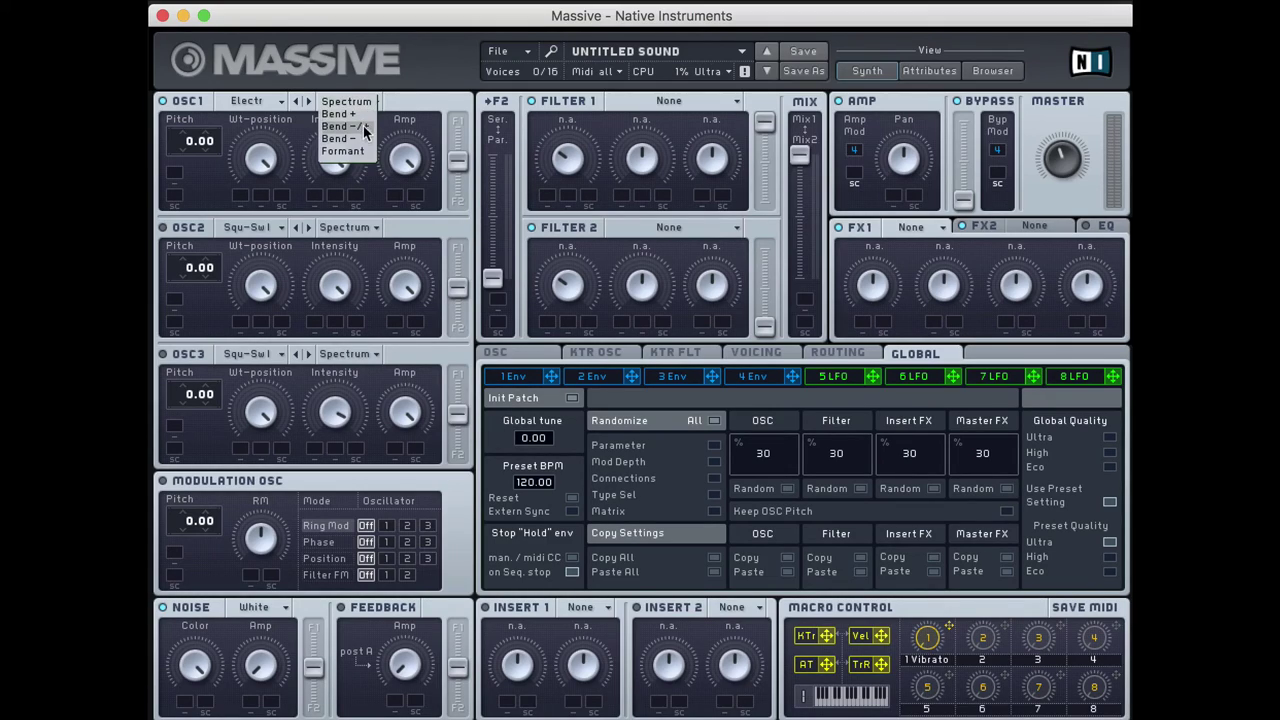
left_click(365, 150)
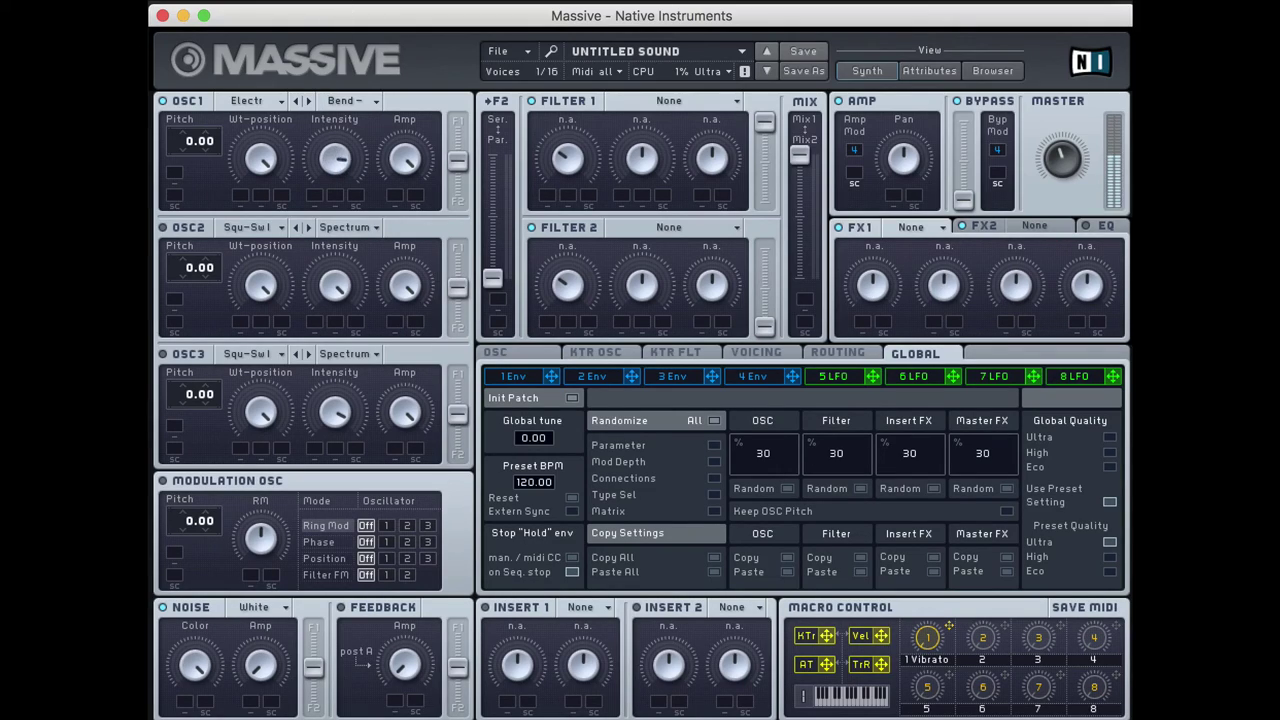
left_click_drag(335, 157, 345, 203)
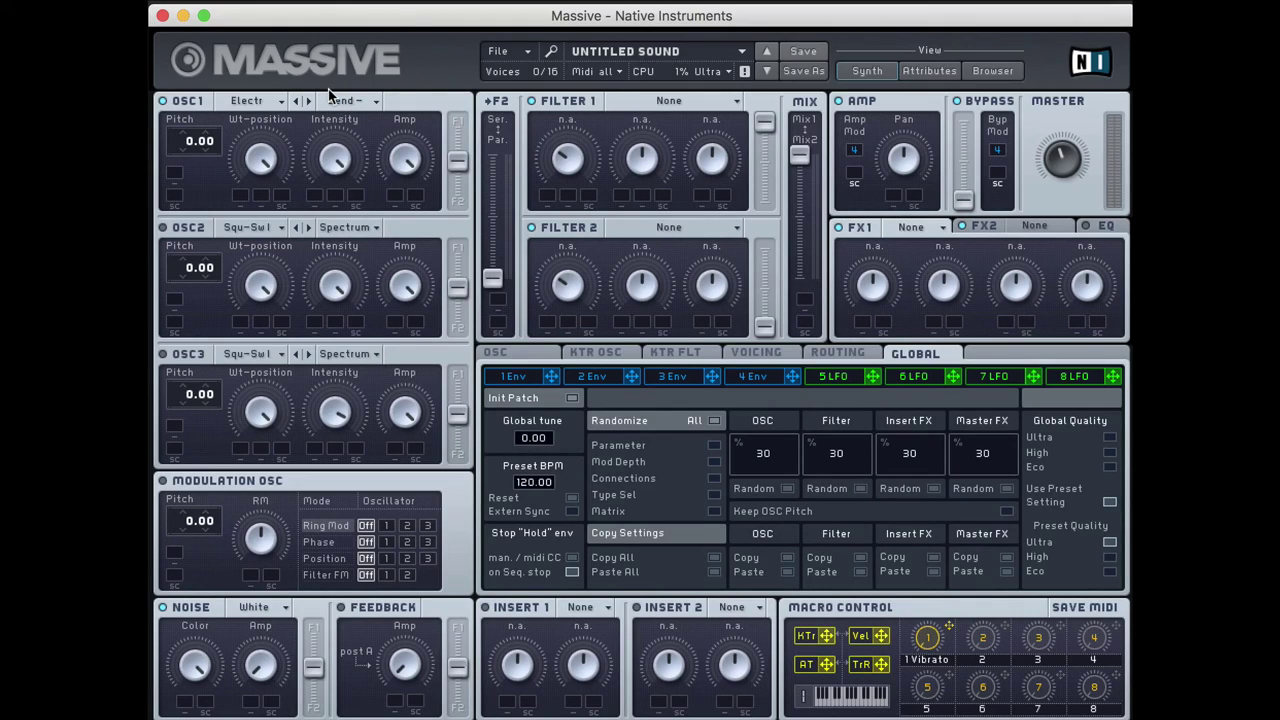
- Step through neighbouring OSC1 wavetables with the arrows, then pick Groan IV from the list
left_click(270, 101)
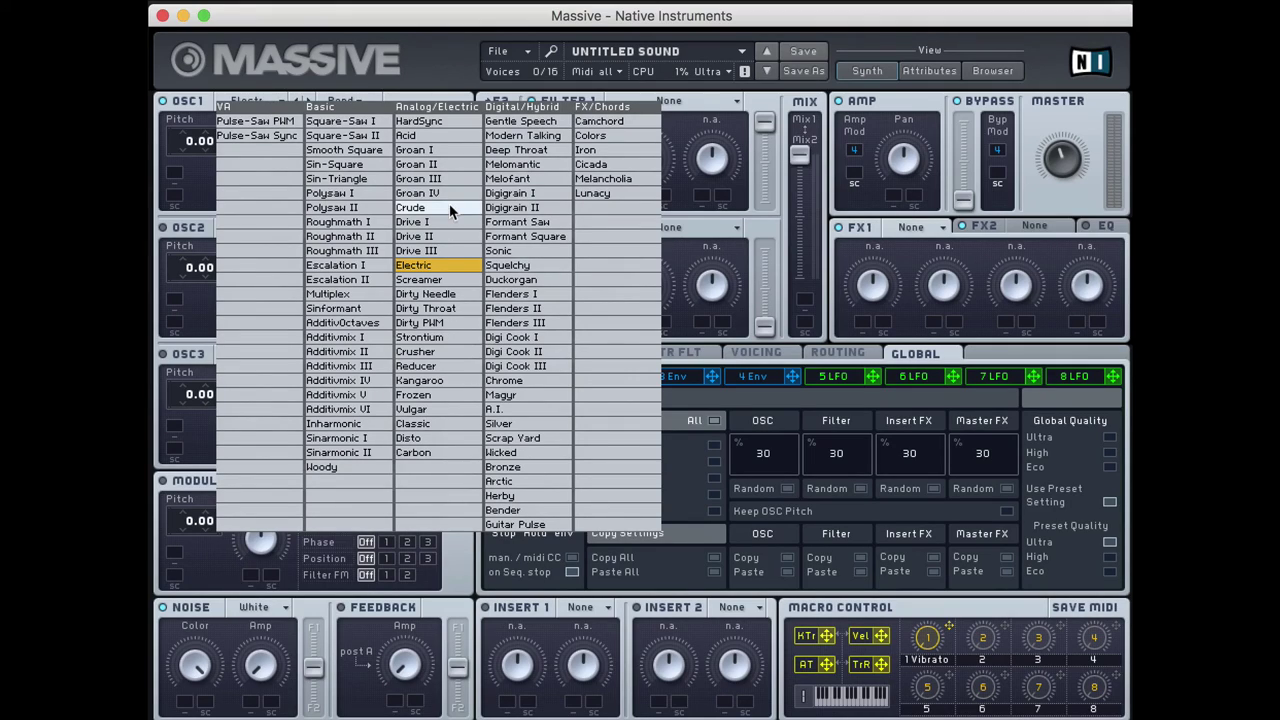
left_click(209, 172)
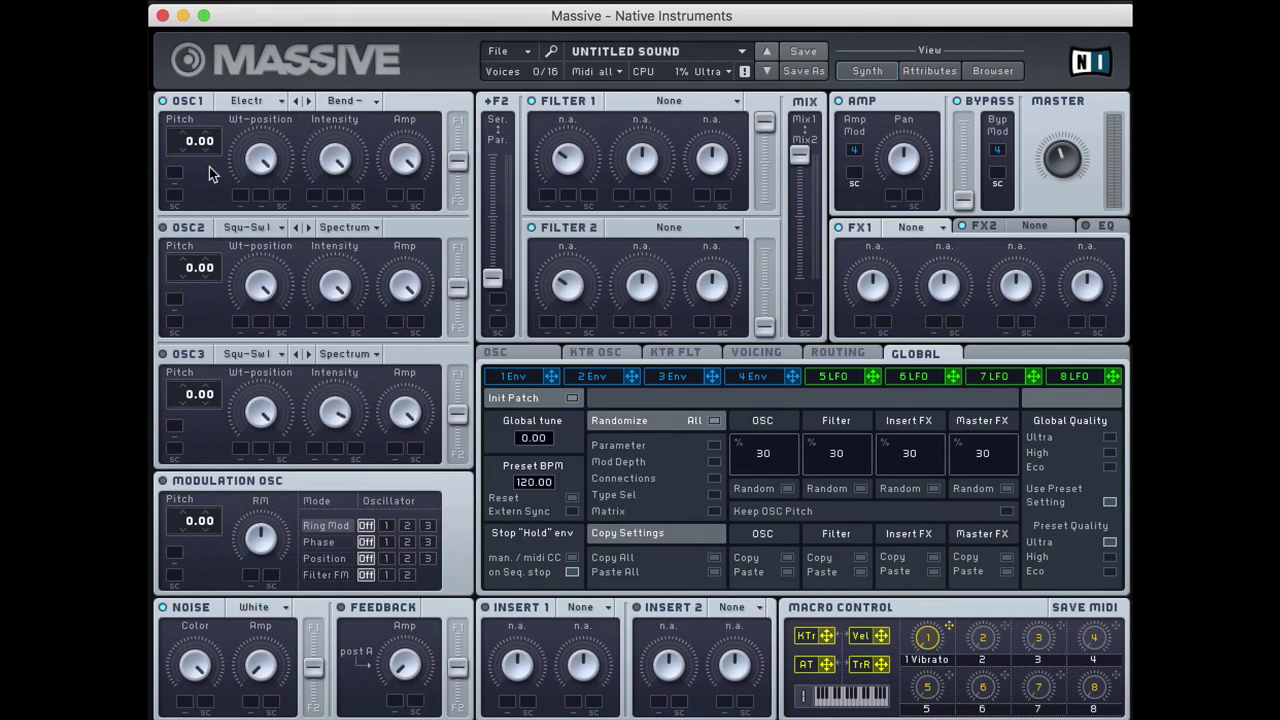
left_click(297, 102)
left_click(307, 101)
left_click(307, 102)
left_click(307, 102)
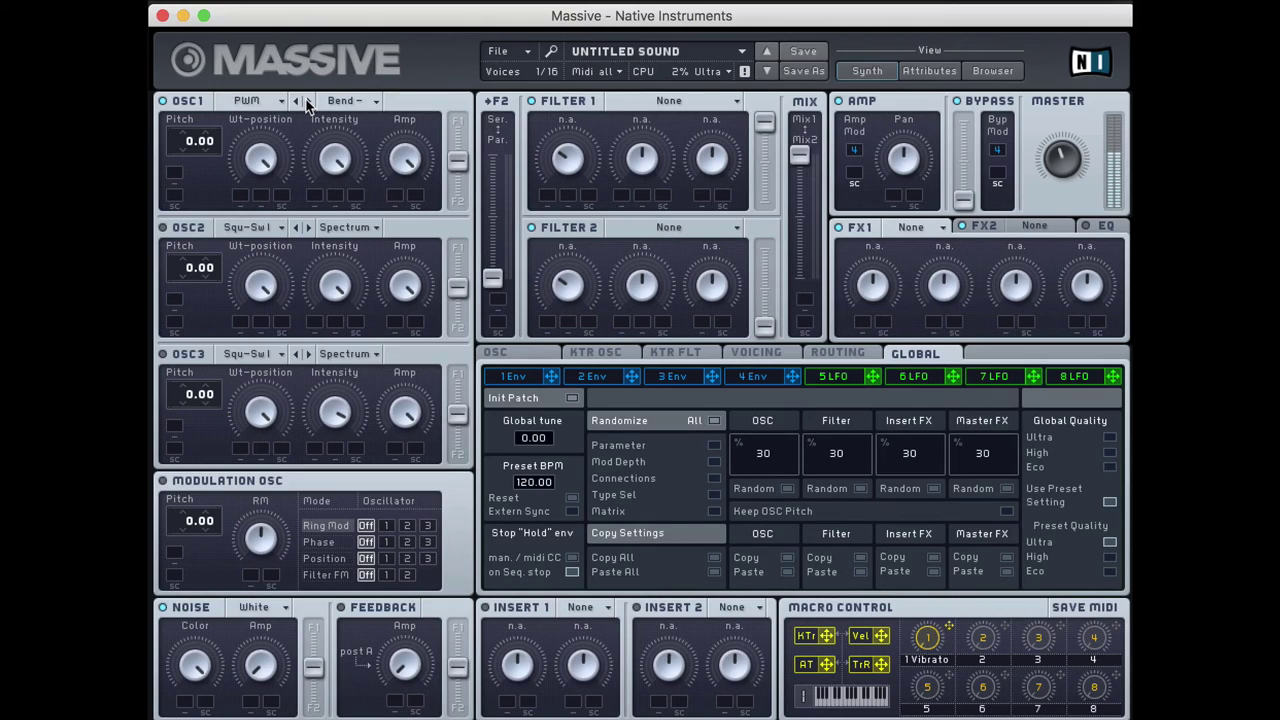
left_click(307, 102)
left_click(278, 100)
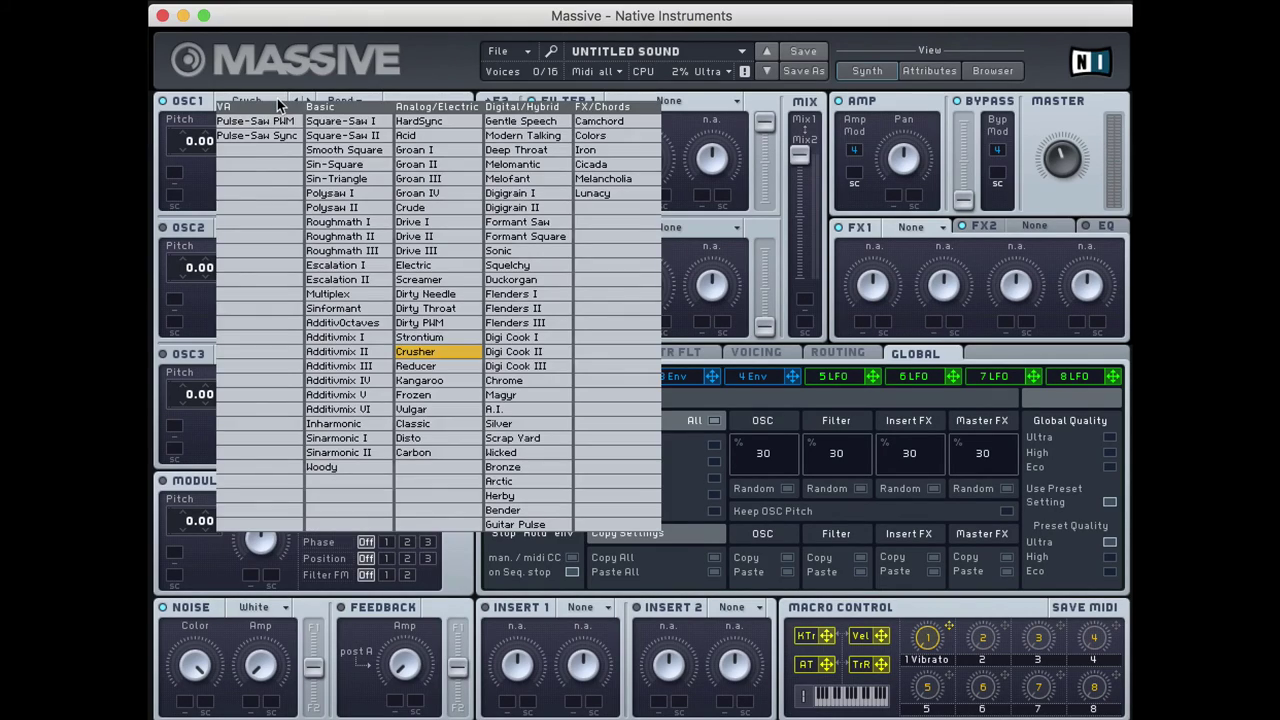
left_click(444, 193)
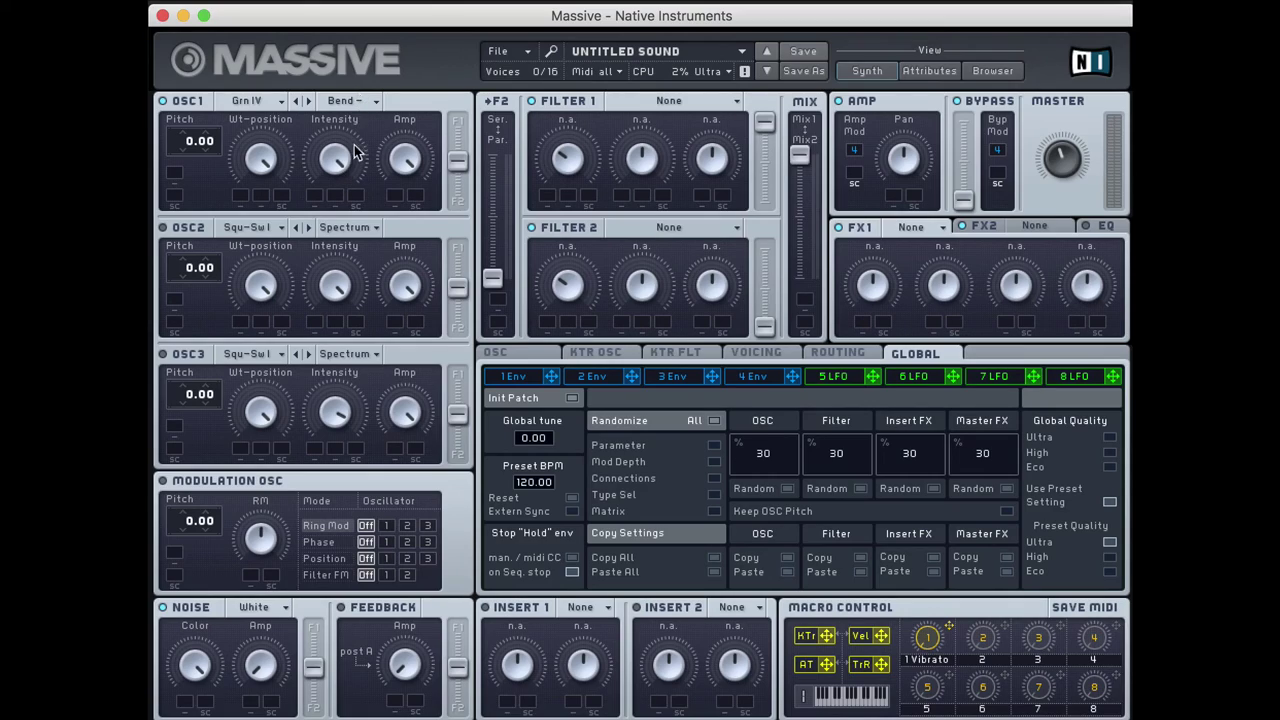
- Put Groan IV in Bend -/+ mode and sweep OSC1's Intensity from midpoint up and down
left_click(350, 101)
left_click_drag(343, 168, 342, 163)
left_click_drag(337, 174, 337, 160)
left_click_drag(351, 132, 364, 284)
- Try Formant mode on OSC1, then return it to Spectrum
left_click(347, 101)
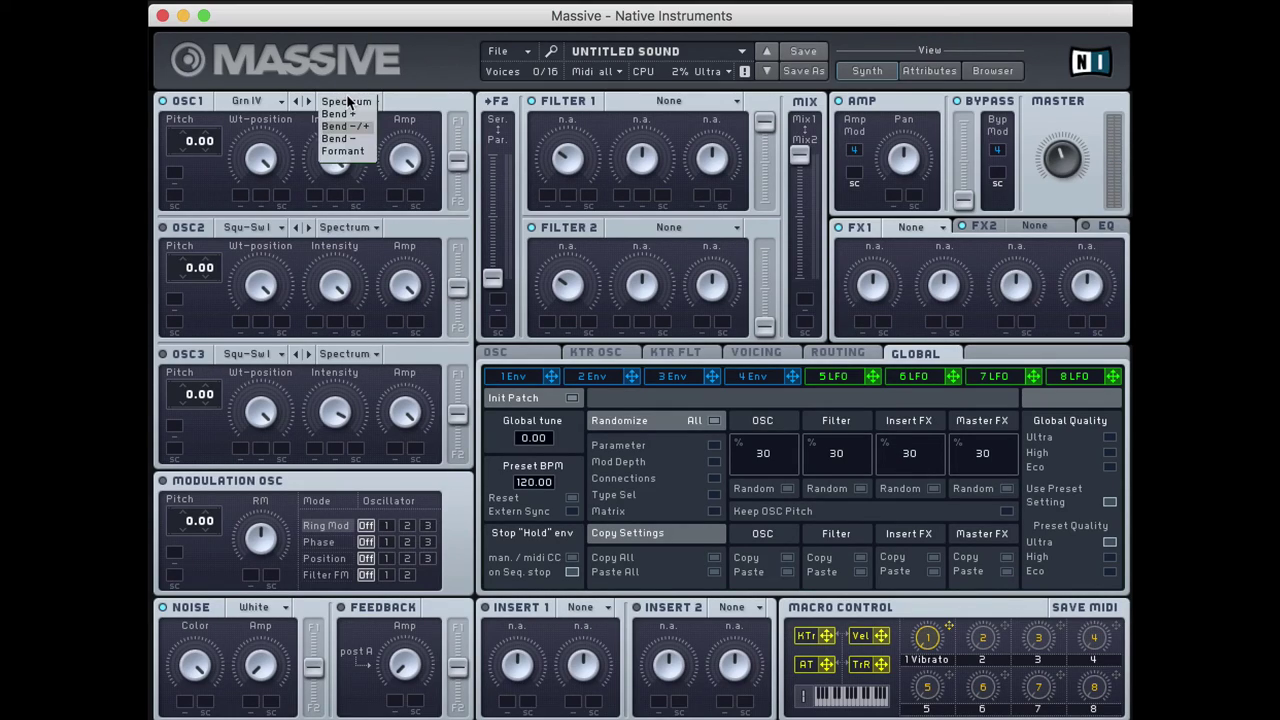
left_click(364, 151)
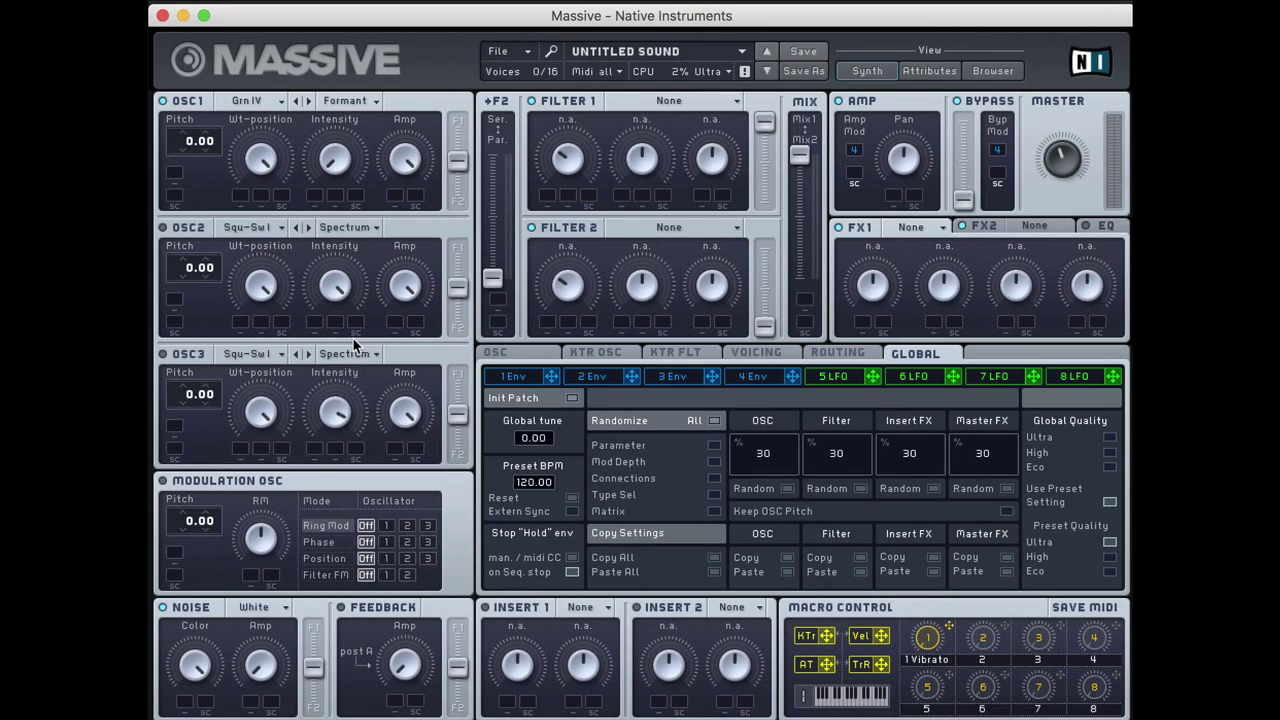
left_click(355, 101)
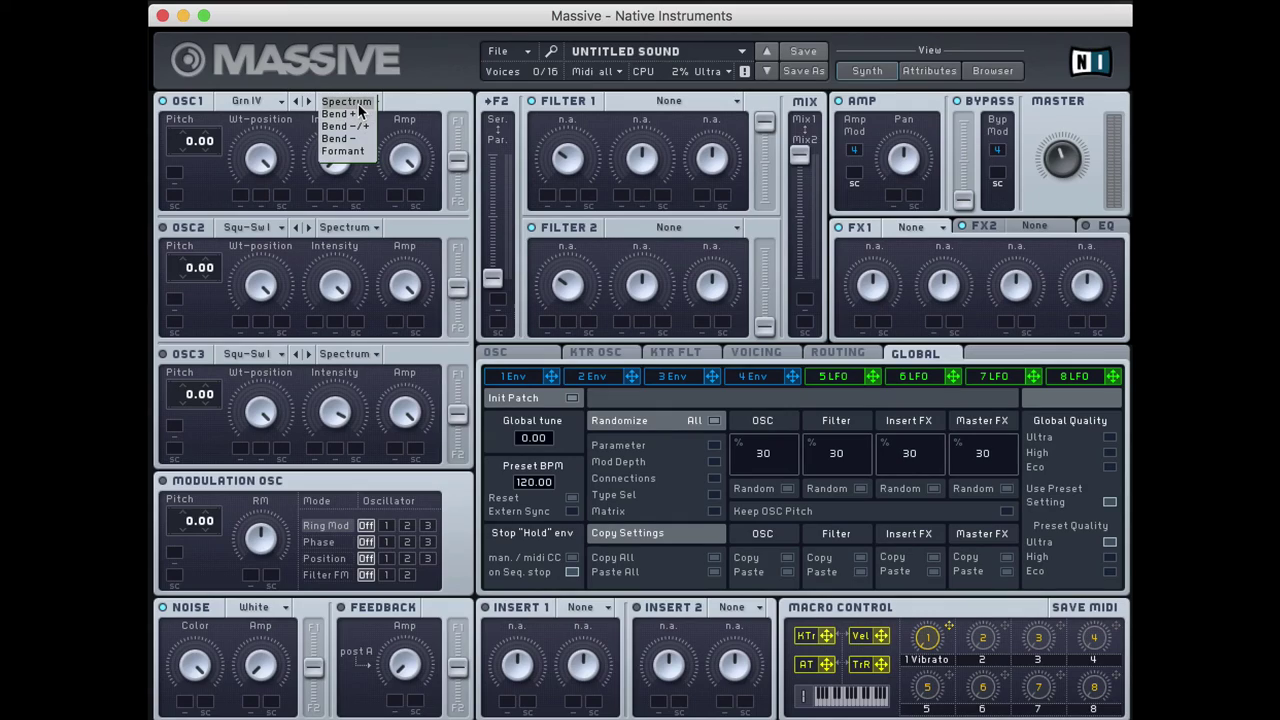
left_click(358, 108)
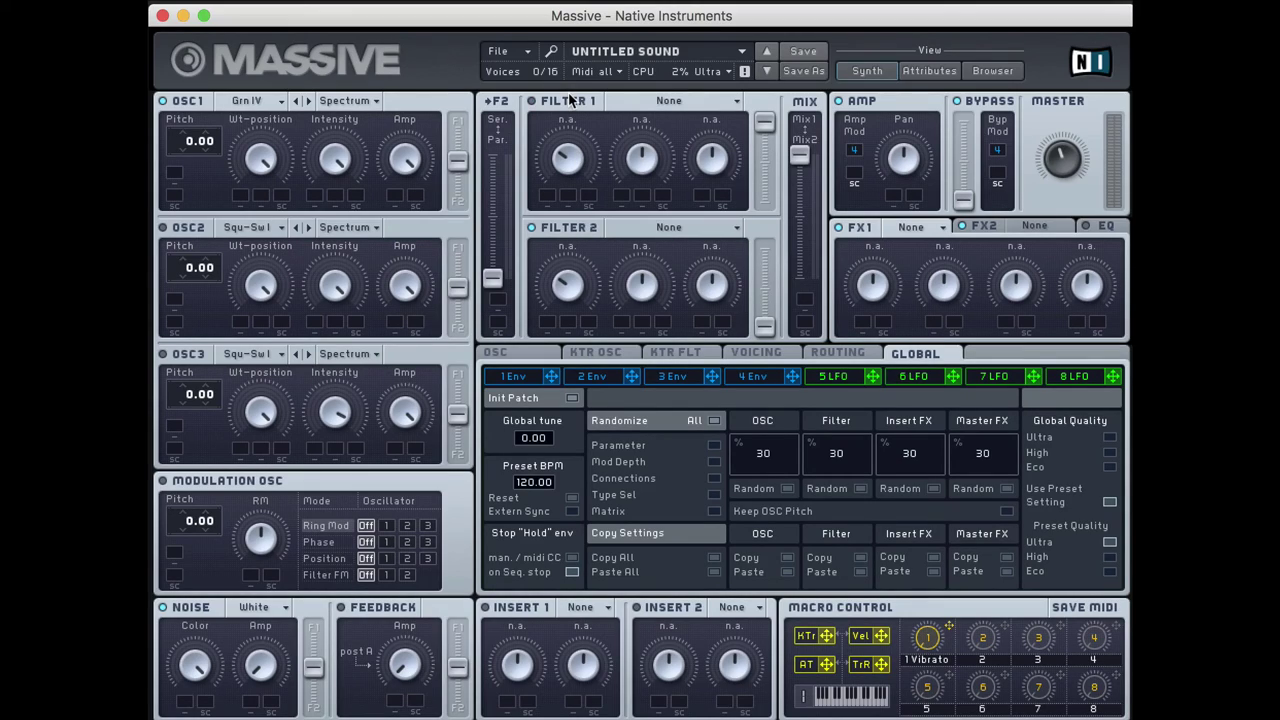
- Set Filter 1's type to Lowpass 4, leaving Filter 2 at None
left_click(658, 100)
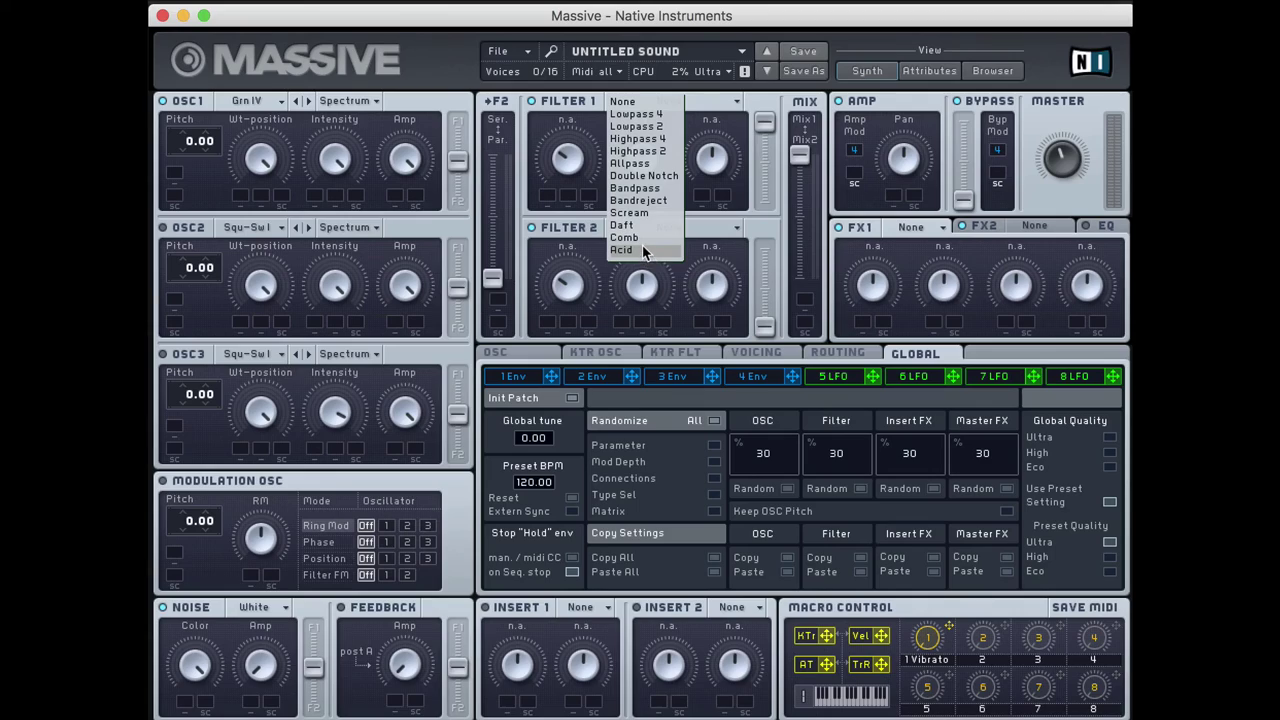
left_click(642, 114)
left_click(700, 104)
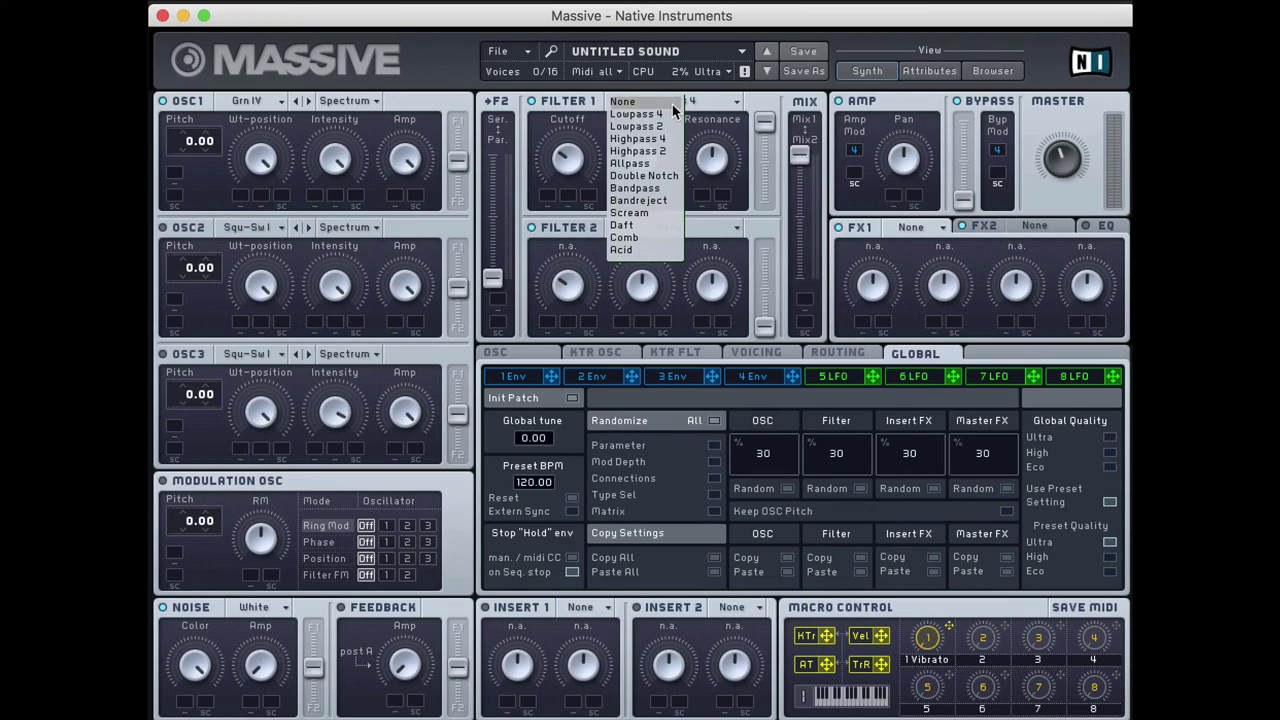
left_click(662, 115)
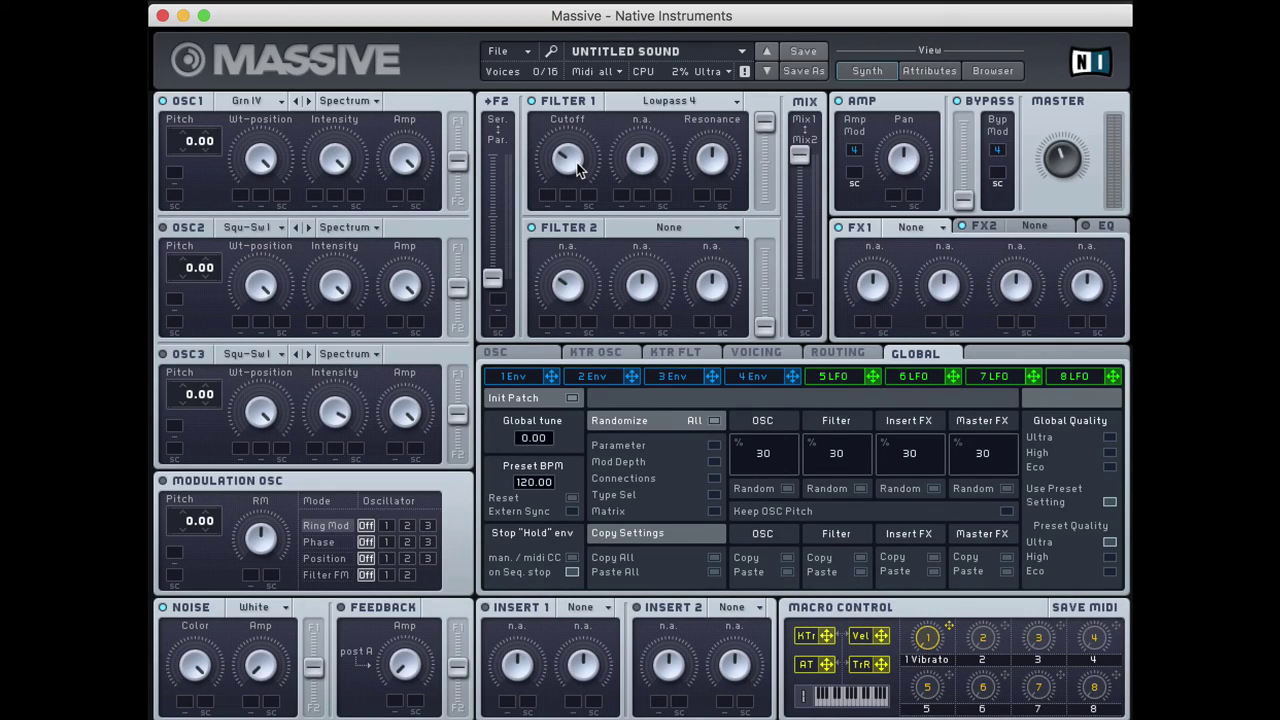
- Sweep Filter 1's Cutoff down and back up while raising and fine-tuning its Resonance
left_click_drag(578, 170, 572, 104)
left_click_drag(714, 205, 701, 125)
left_click_drag(706, 139, 703, 110)
left_click_drag(588, 131, 588, 171)
left_click_drag(574, 152, 577, 281)
left_click_drag(566, 179, 587, 243)
left_click_drag(725, 160, 724, 210)
left_click_drag(702, 136, 702, 119)
- Switch Filter 2 to the Daft type, nudge its cutoff, and toggle it off to compare
left_click(665, 227)
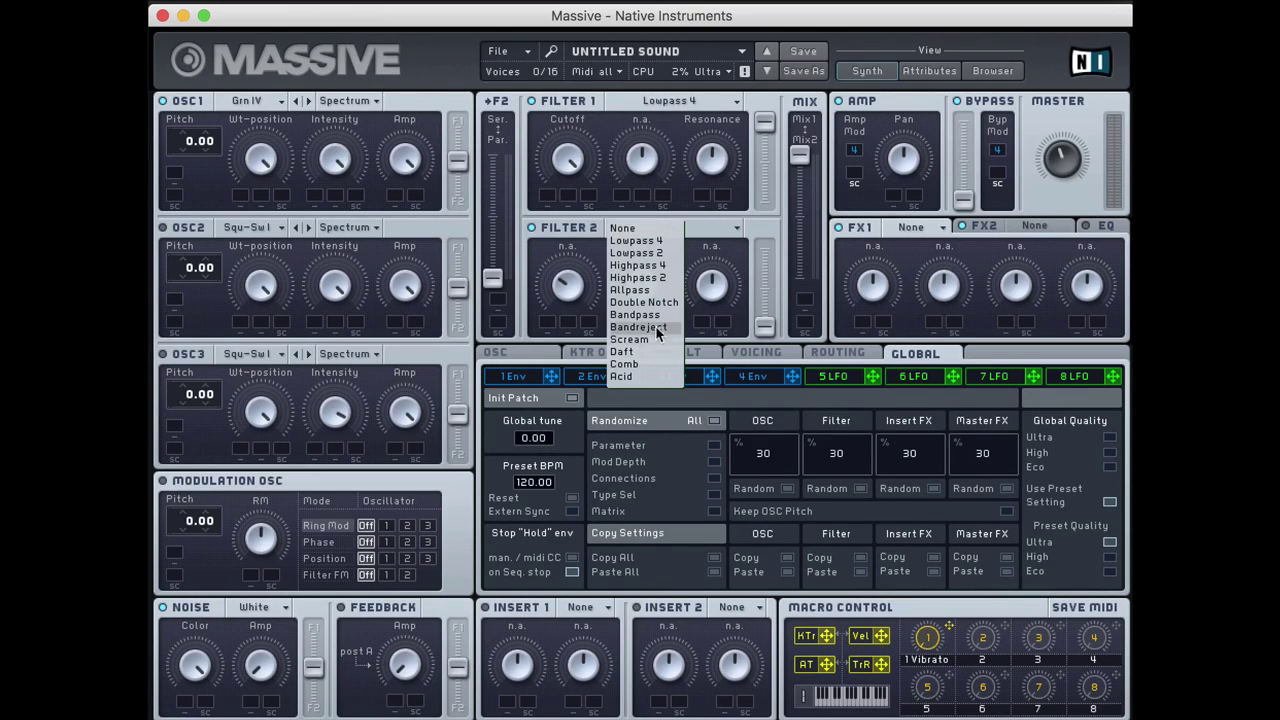
left_click(634, 356)
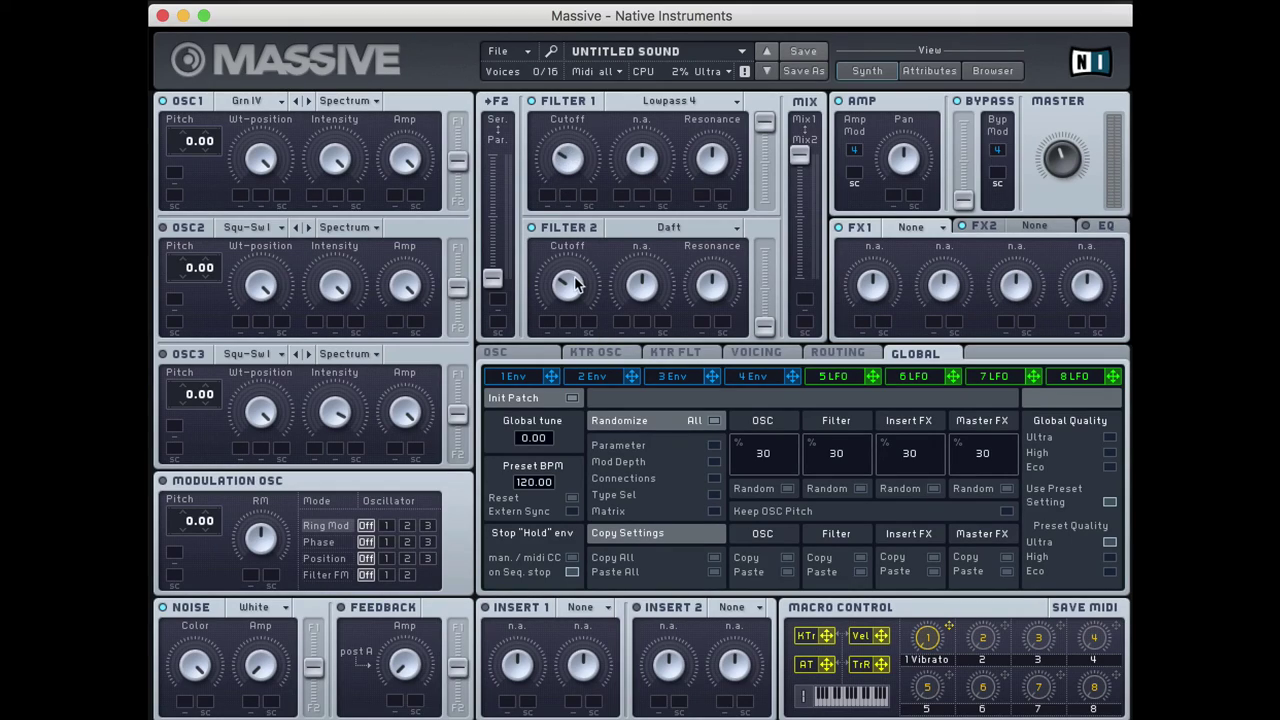
left_click_drag(575, 285, 577, 258)
left_click(531, 228)
- Raise the Filter 1 and Filter 2 output faders to full
left_click_drag(766, 328, 774, 376)
left_click_drag(764, 200, 766, 136)
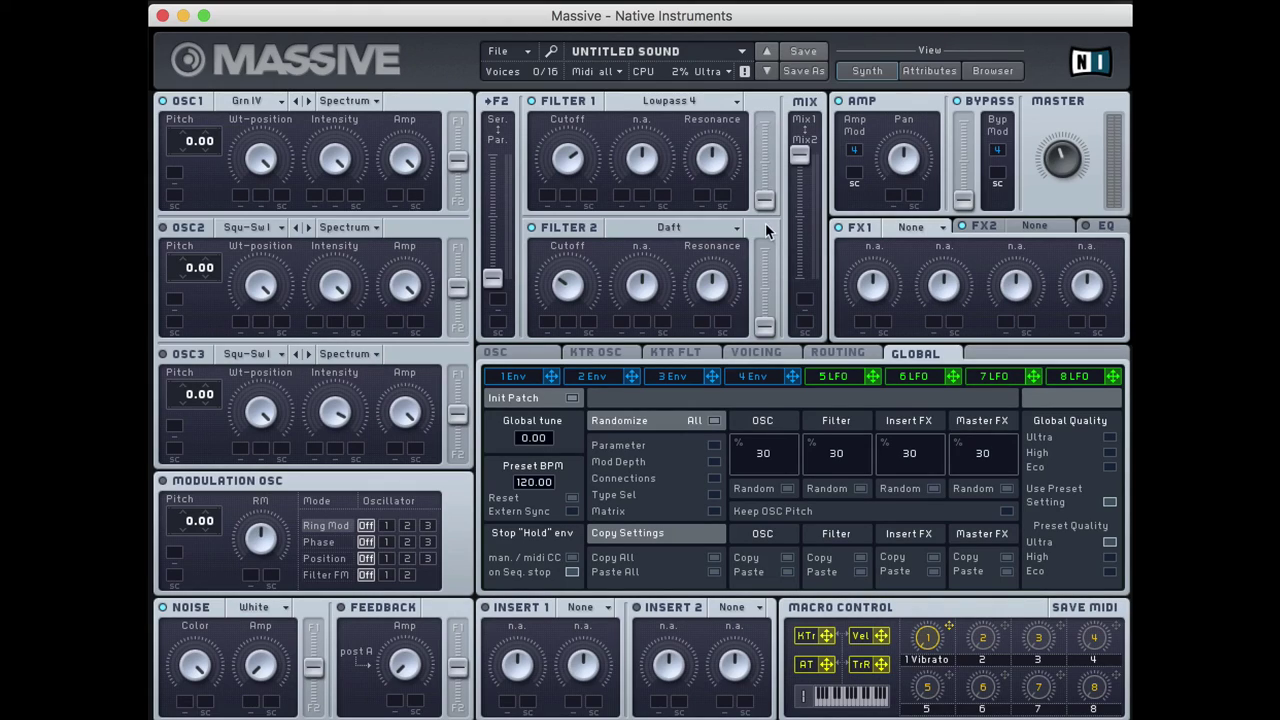
left_click_drag(765, 200, 766, 114)
left_click_drag(769, 325, 770, 372)
left_click_drag(765, 327, 771, 165)
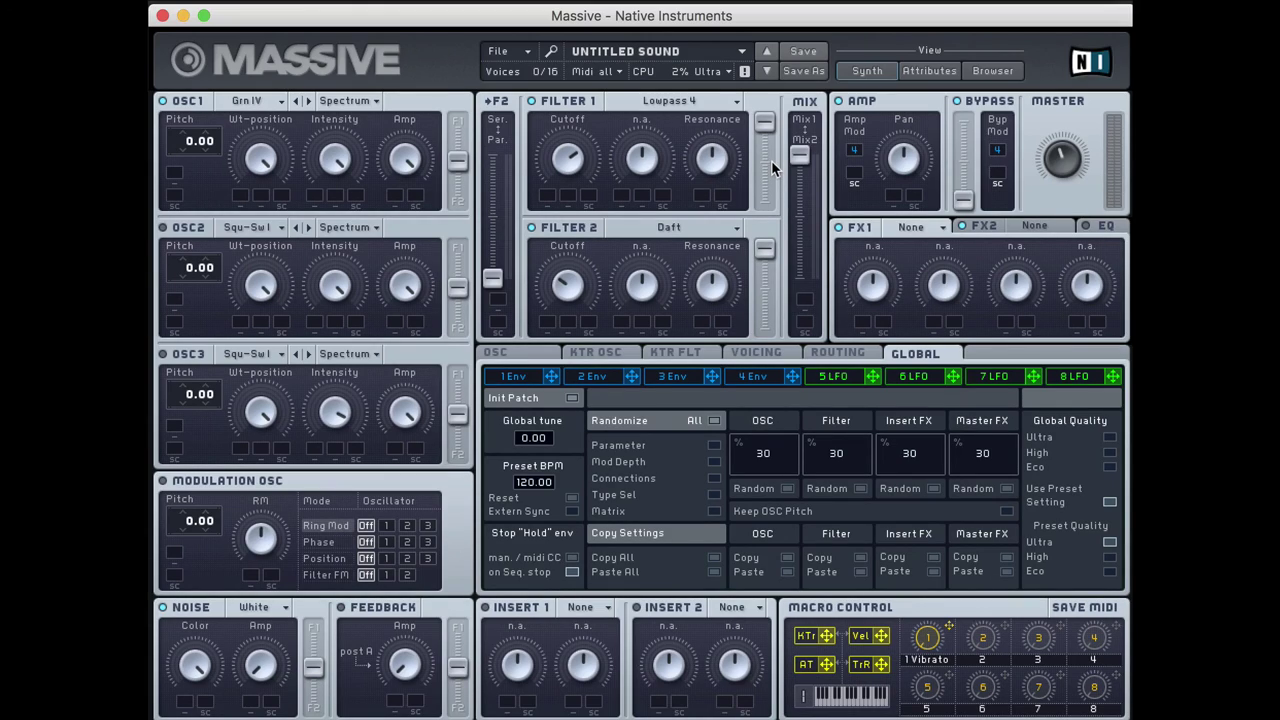
- Sweep the filter MIX fader between Mix1 and Mix2, leaving it near the midpoint
mouse_move(796, 160)
left_mouse_down()
mouse_move(811, 281)
mouse_move(800, 155)
left_mouse_up()
left_click_drag(803, 155, 806, 308)
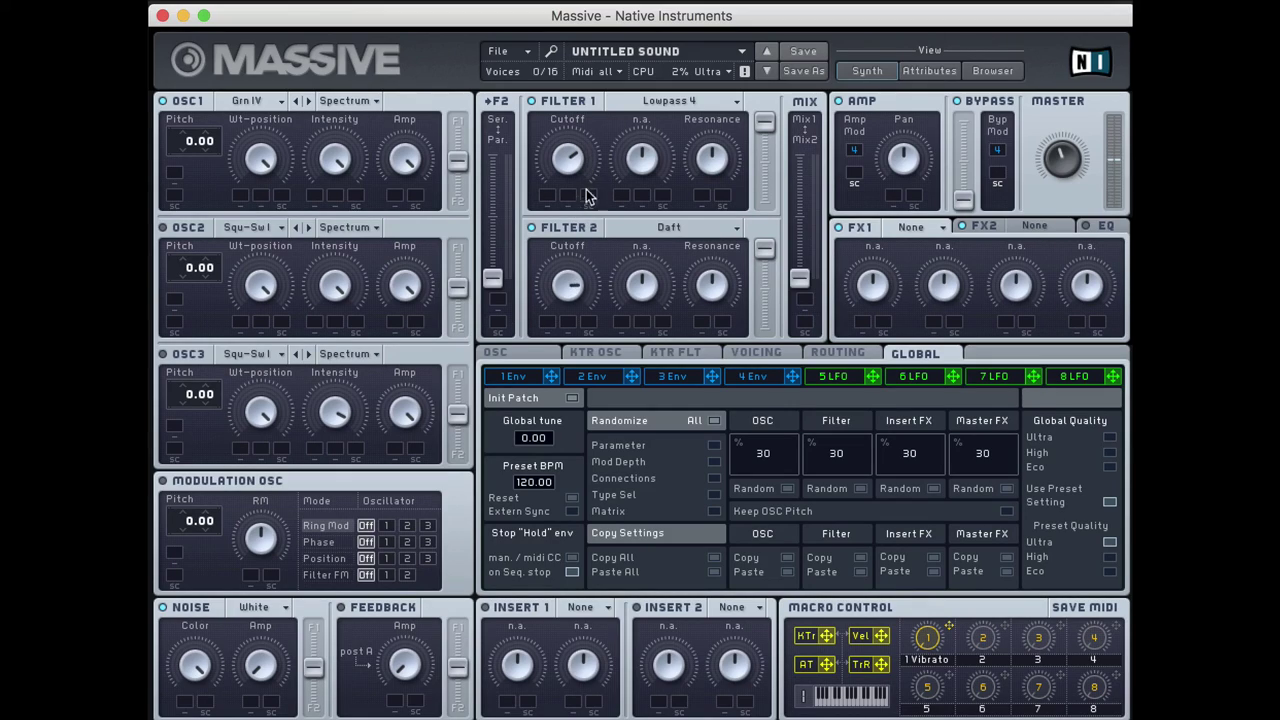
left_click_drag(800, 277, 800, 155)
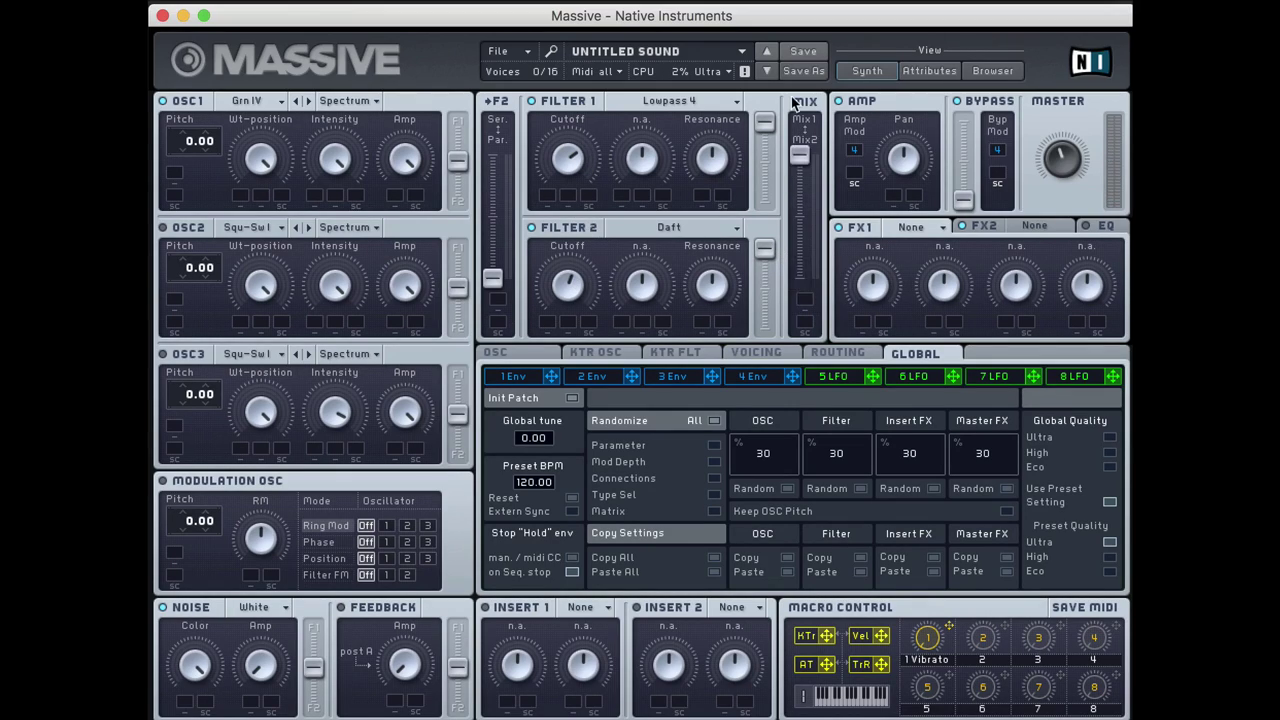
left_click_drag(793, 103, 797, 205)
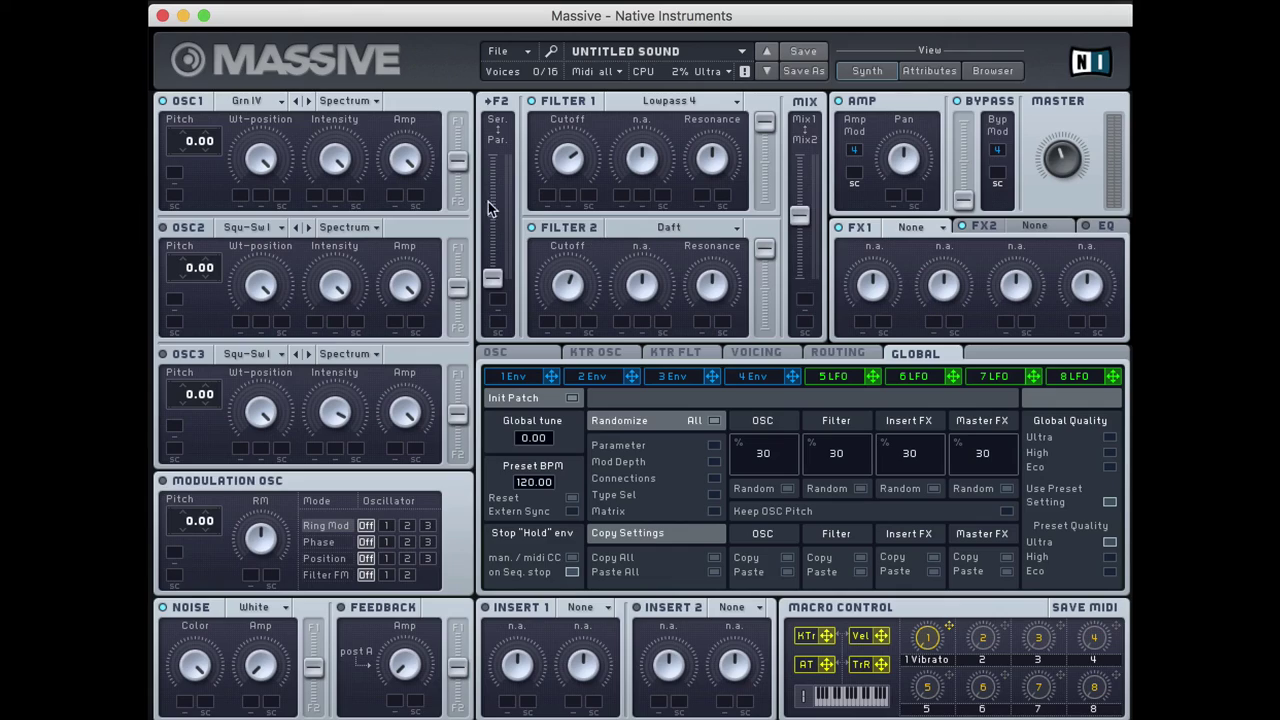
mouse_move(457, 155)
left_mouse_down()
mouse_move(457, 125)
mouse_move(457, 170)
left_mouse_up()
left_click_drag(452, 158, 458, 290)
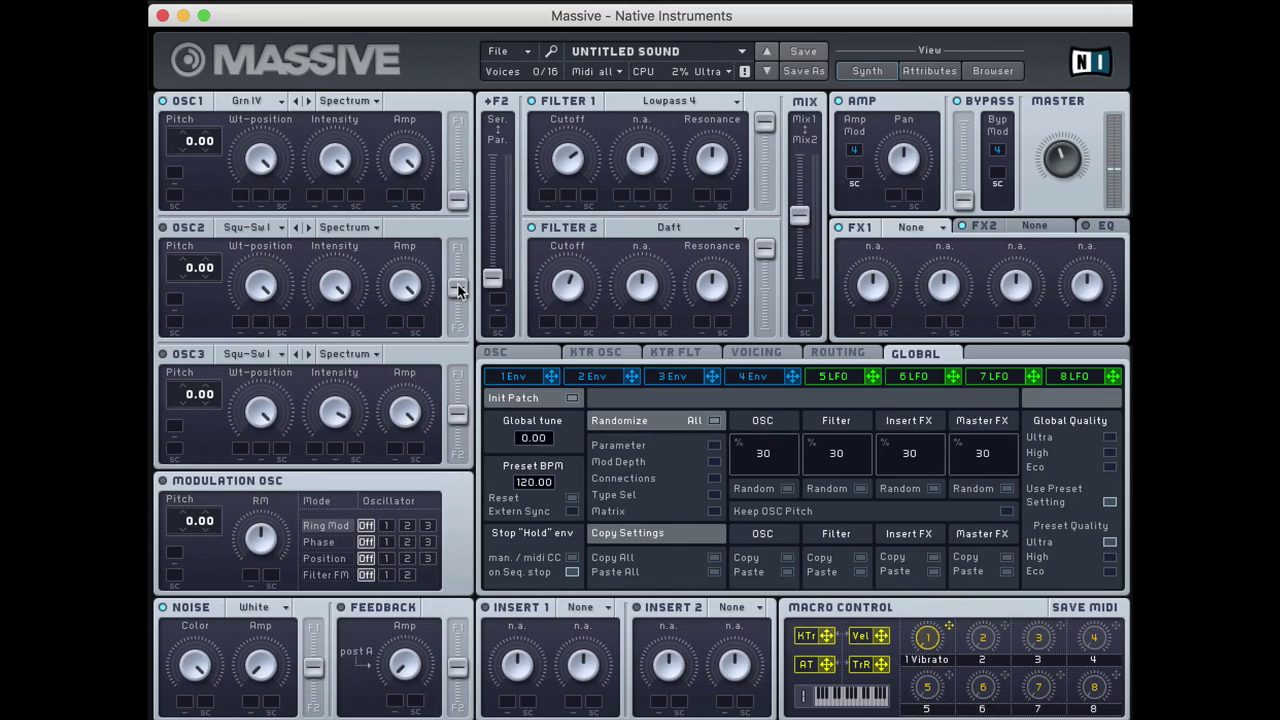
left_click_drag(458, 200, 463, 30)
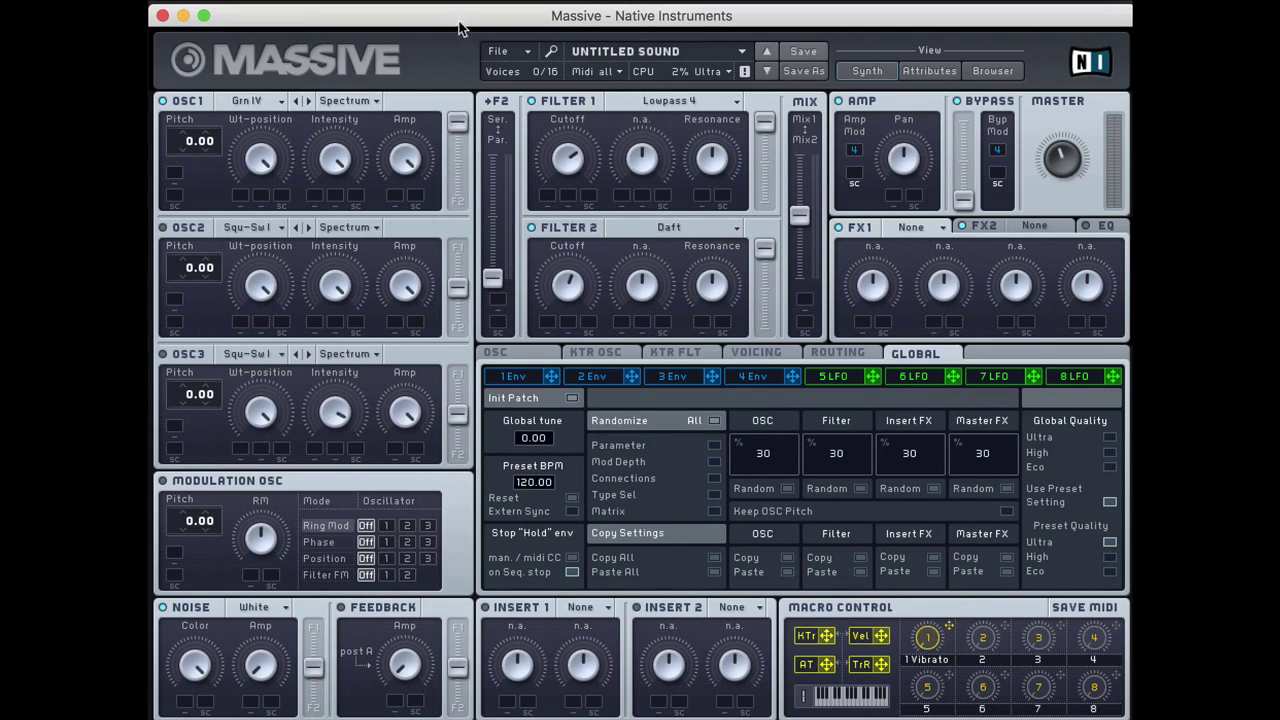
left_click_drag(460, 113, 460, 146)
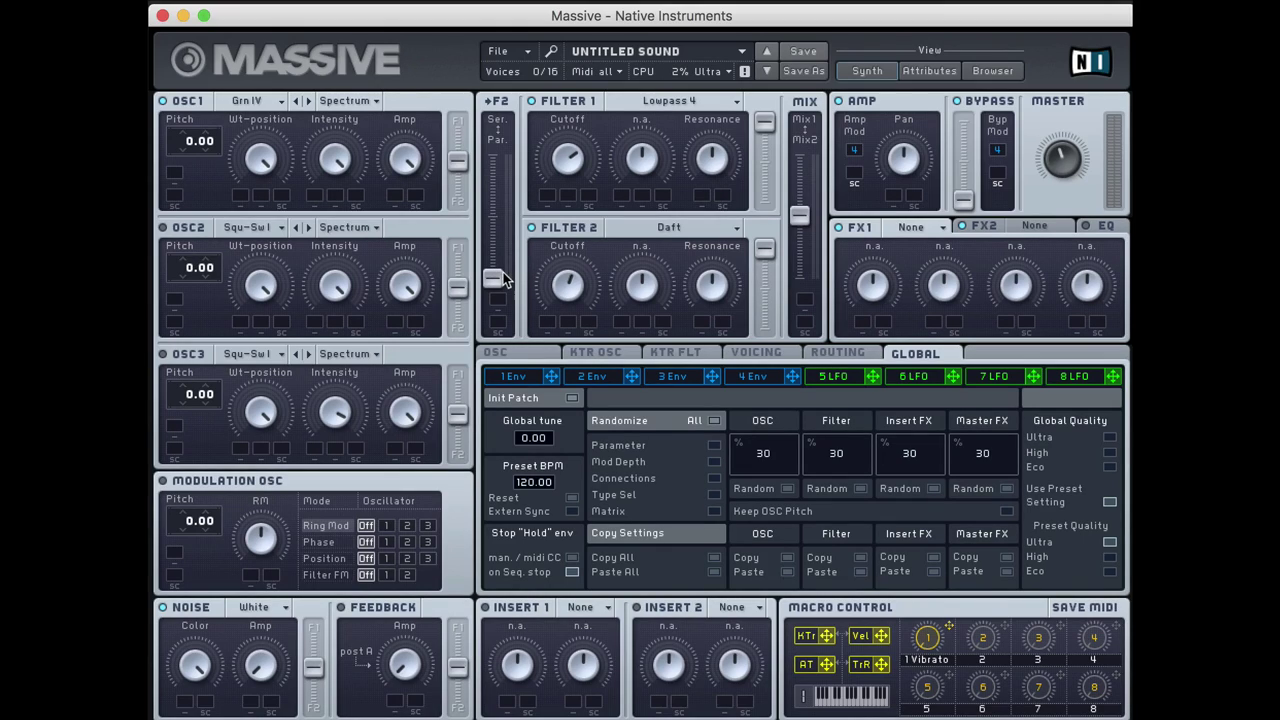
- Sweep the F2 Ser./Par. fader between parallel and serial, leaving it mostly serial
left_click_drag(492, 278, 506, 124)
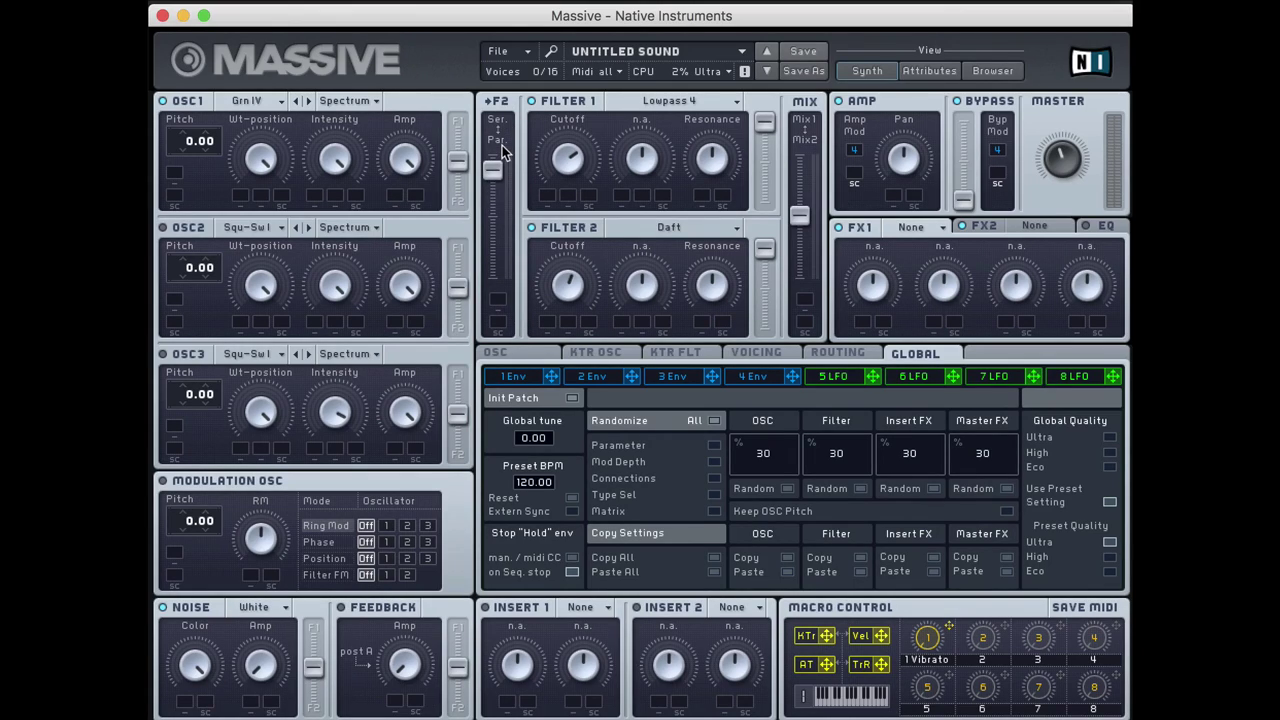
left_click_drag(497, 170, 498, 280)
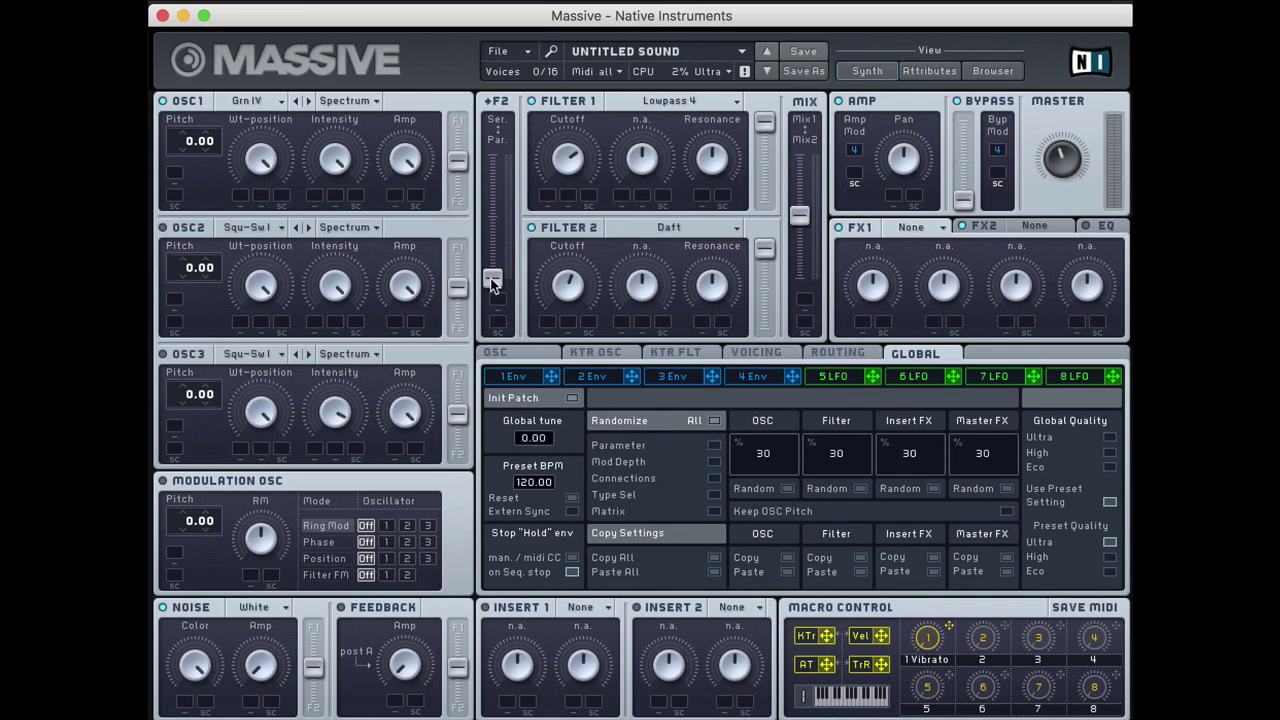
left_click_drag(493, 282, 493, 68)
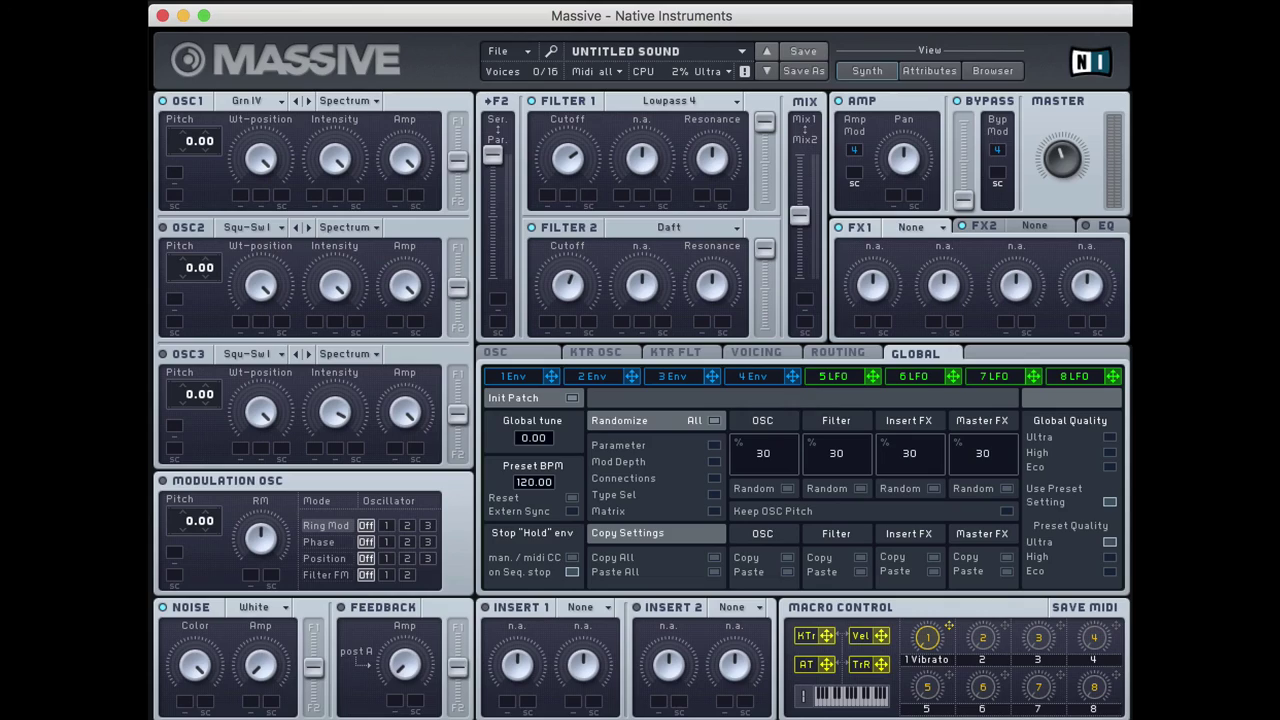
left_click_drag(494, 156, 493, 278)
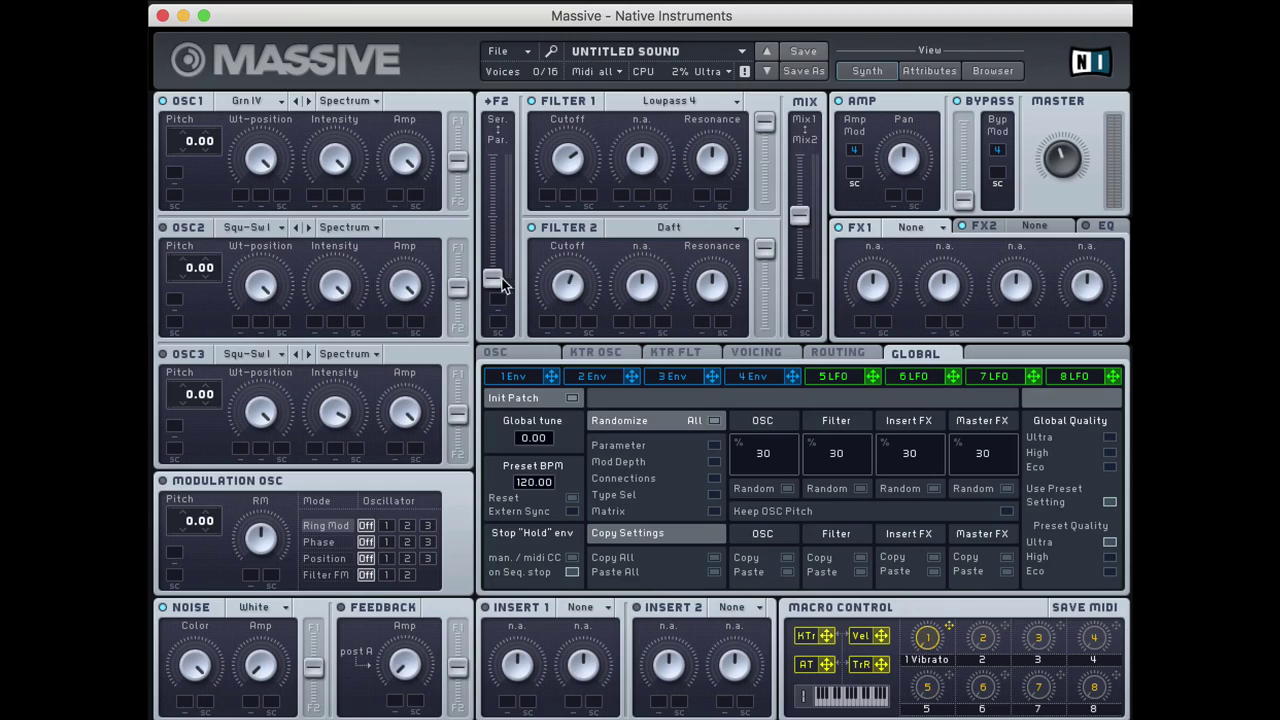
left_click_drag(503, 284, 544, 438)
left_click_drag(494, 279, 503, 141)
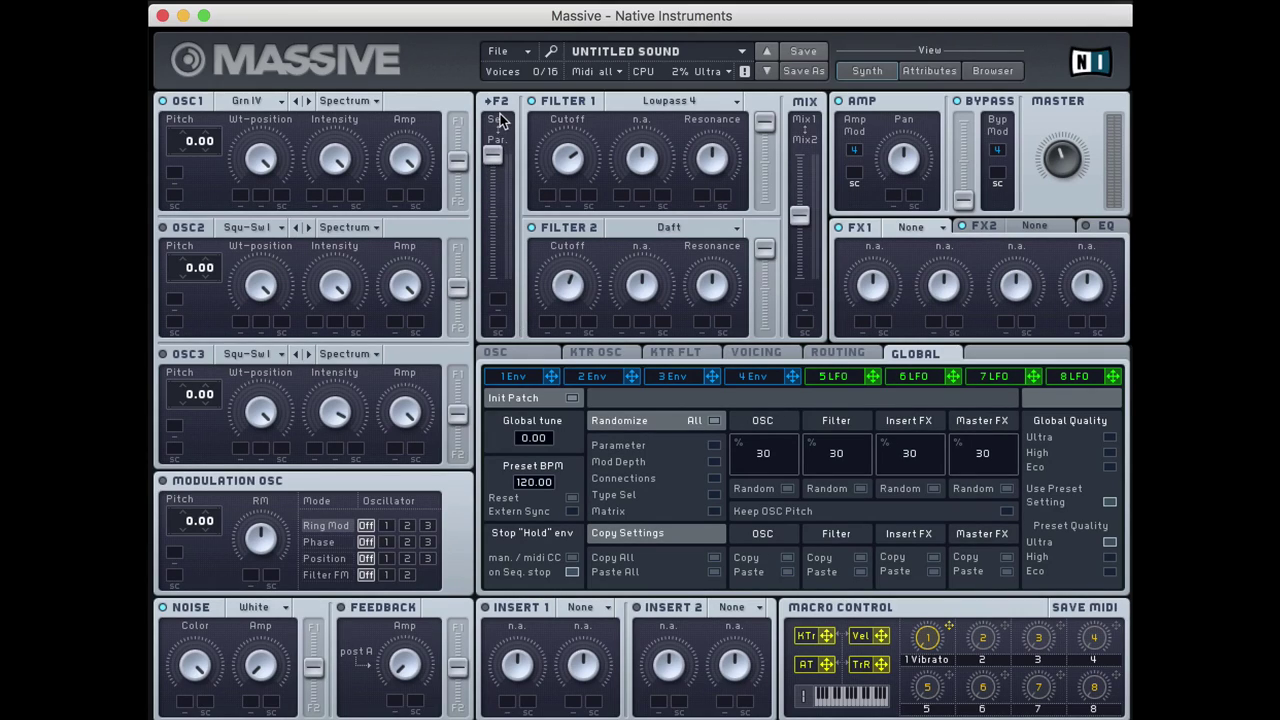